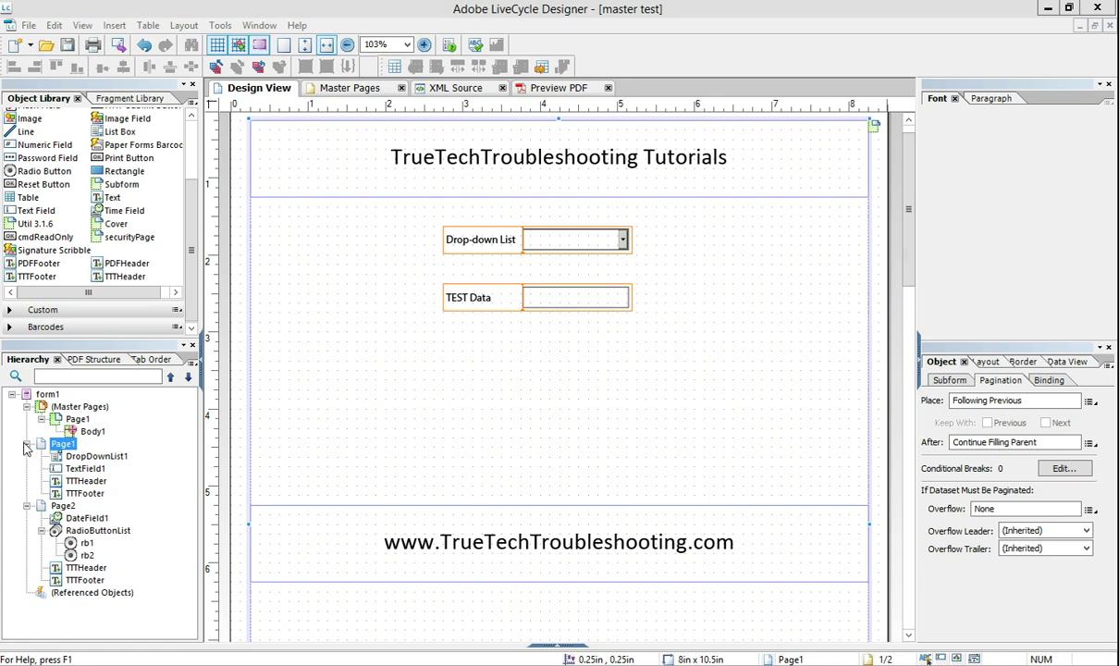
pyautogui.click(27, 444)
pyautogui.click(27, 456)
pyautogui.click(26, 444)
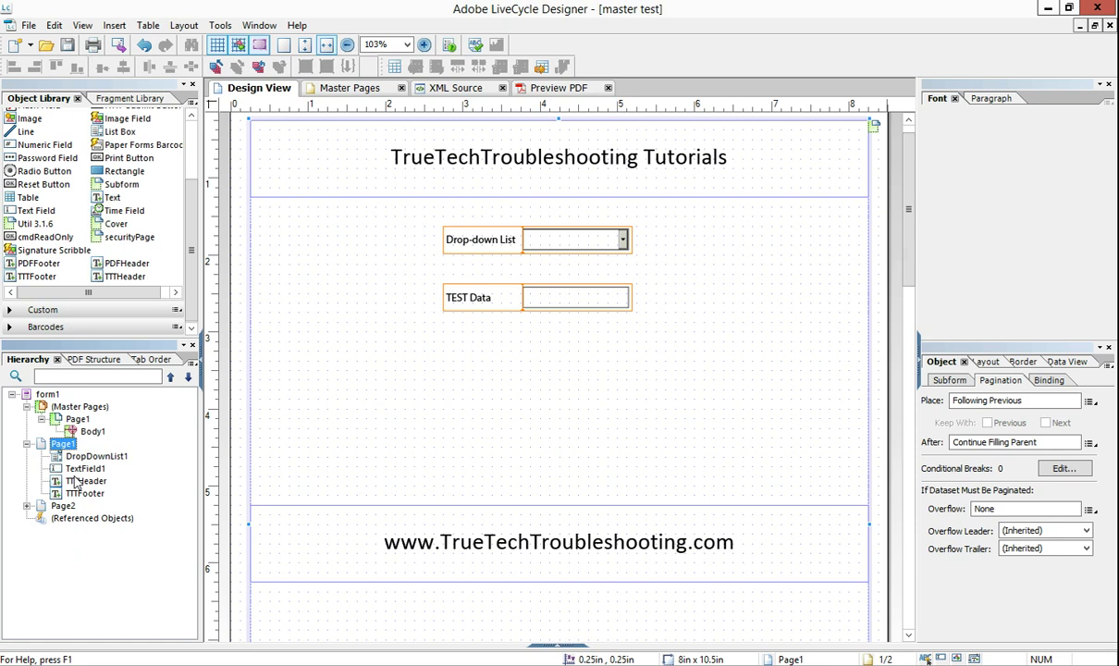
pyautogui.click(27, 506)
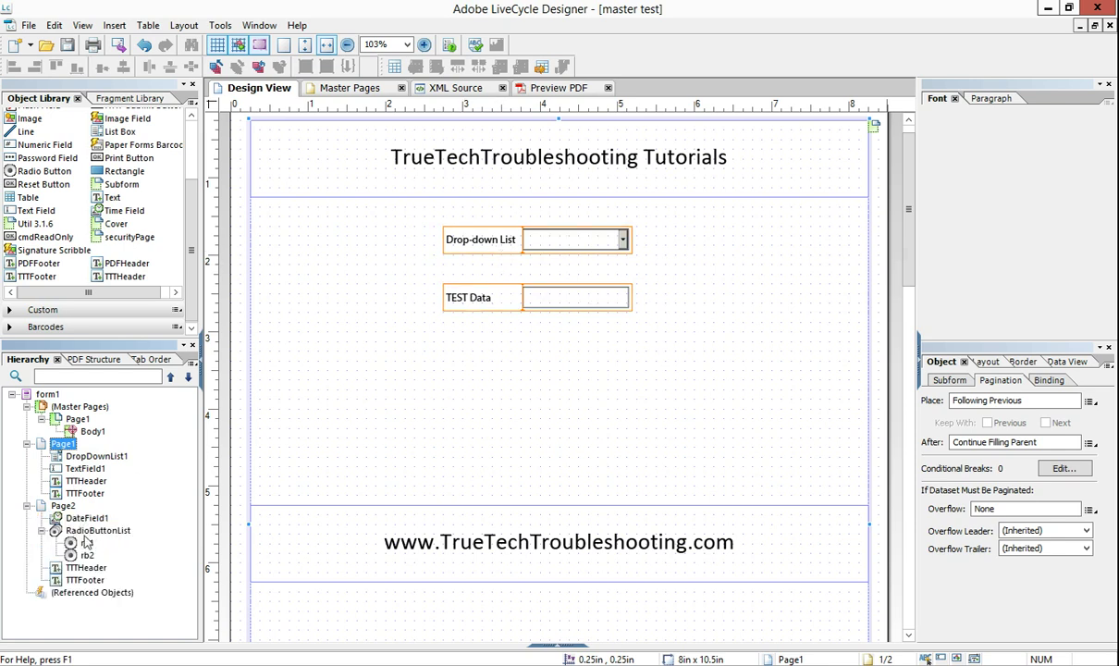
pyautogui.scroll(-10, 854, 274)
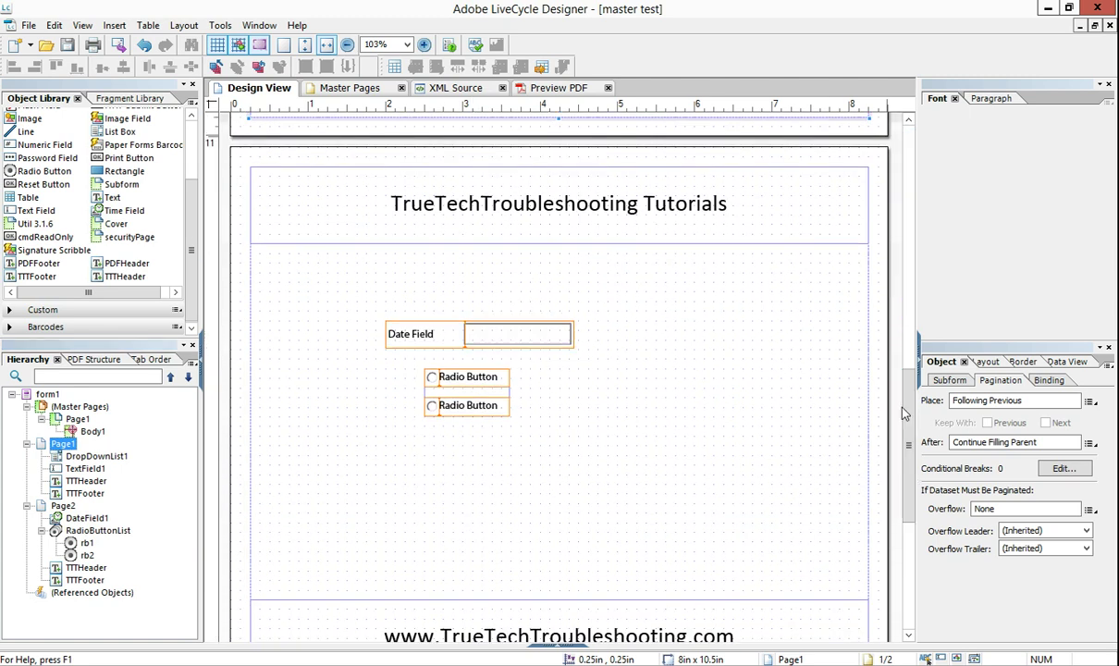
pyautogui.scroll(10, 865, 370)
pyautogui.scroll(1, 896, 174)
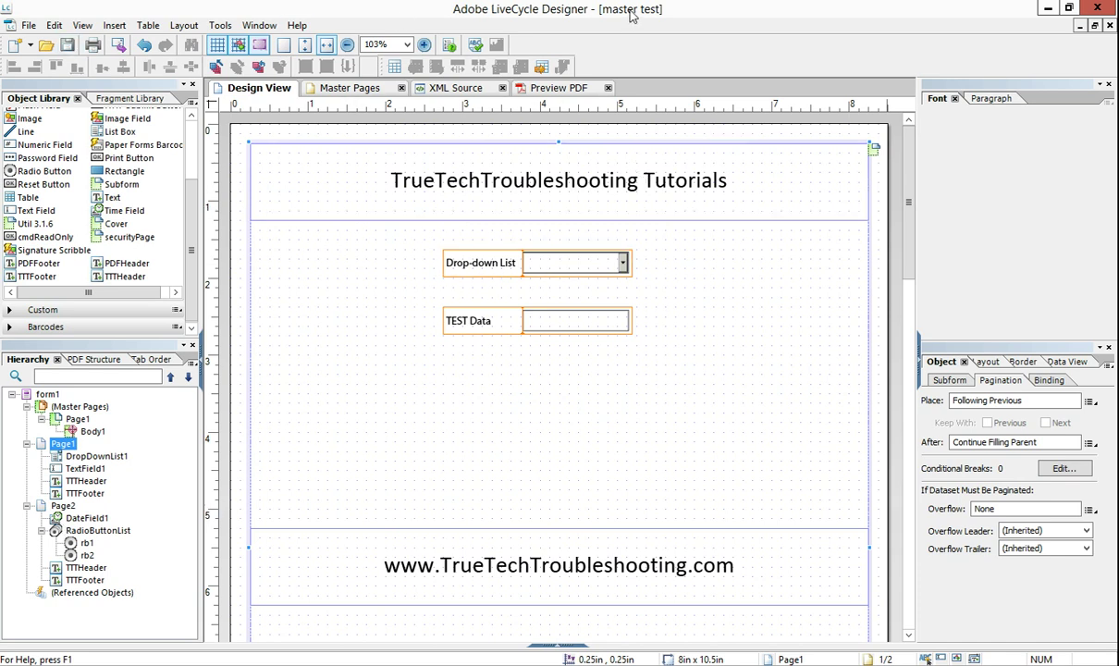
# - Save master test, then delete Page2 from the form's Hierarchy
pyautogui.click(67, 45)
pyautogui.click(63, 507)
pyautogui.rightClick(67, 515)
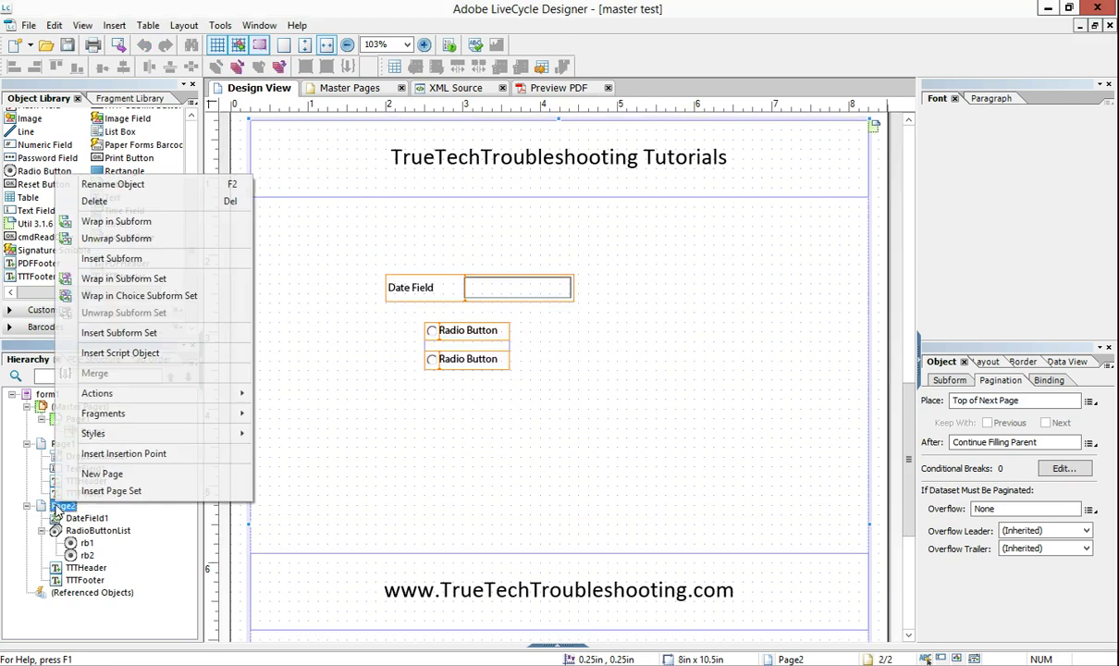
pyautogui.click(102, 202)
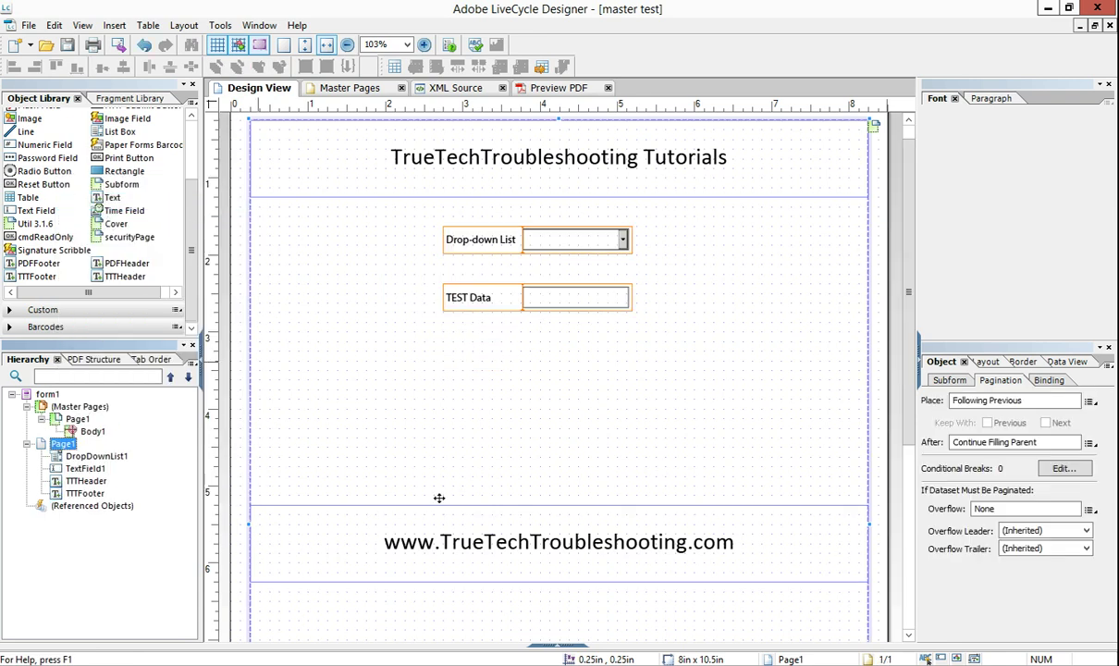
# - Save the single-page form as page1 test, replacing the existing file
pyautogui.click(30, 26)
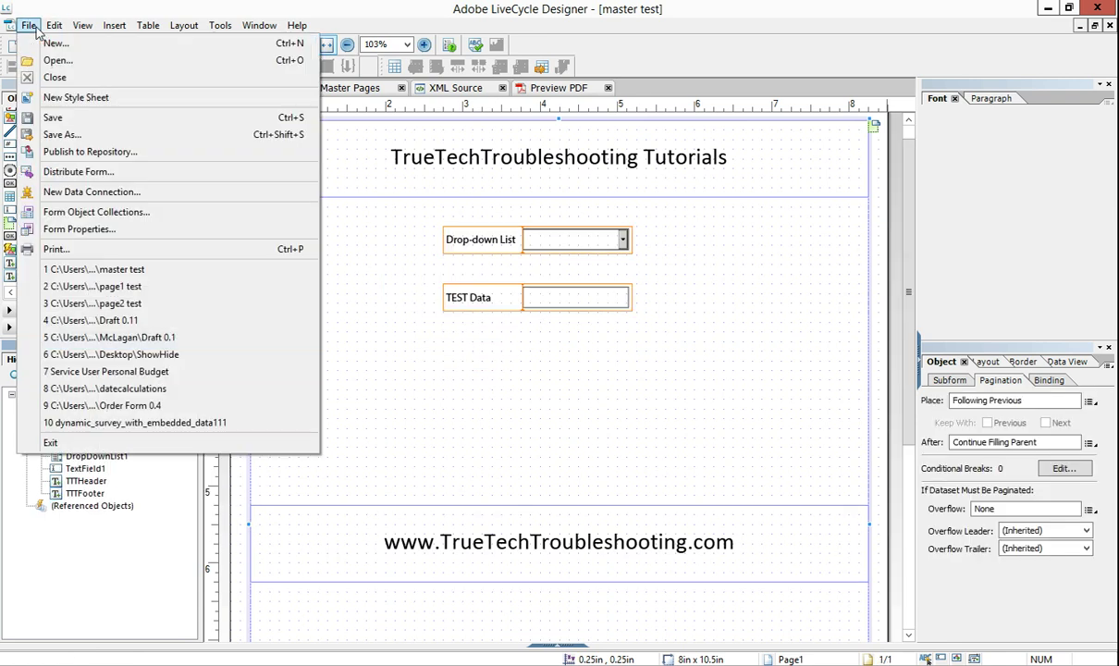
pyautogui.click(71, 135)
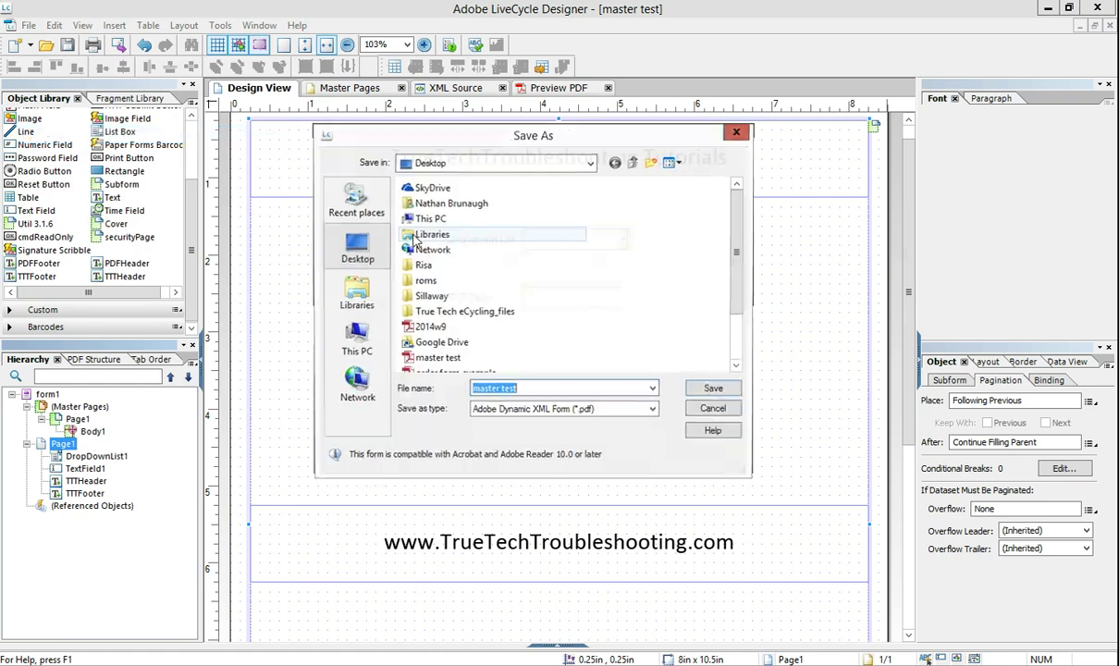
pyautogui.moveTo(731, 278); pyautogui.dragTo(740, 317)
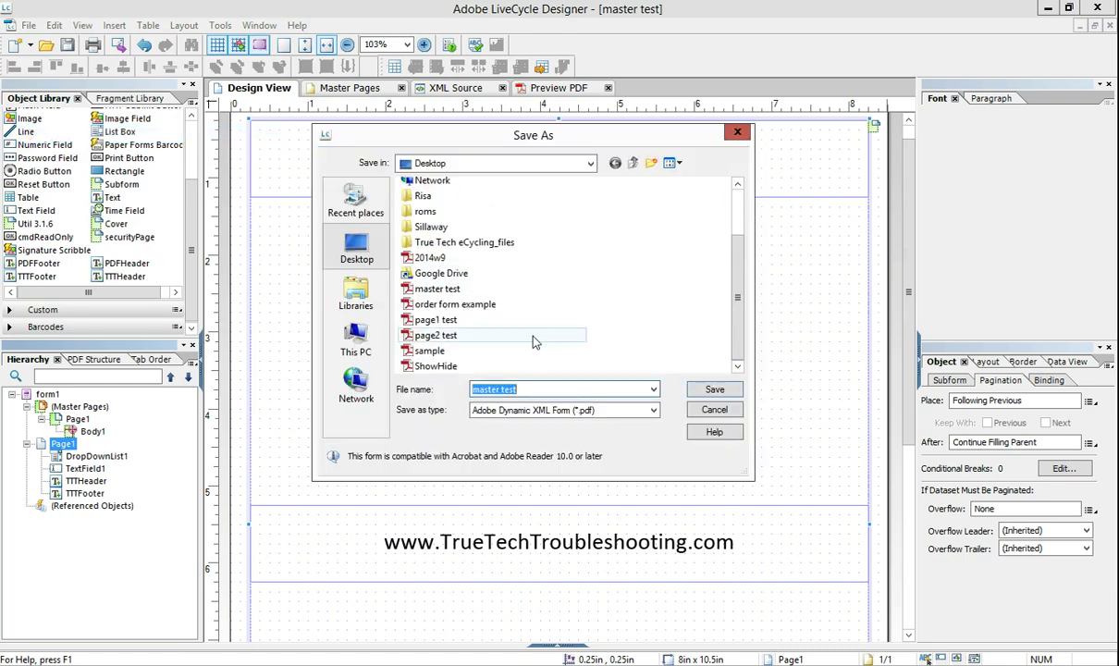
pyautogui.click(437, 319)
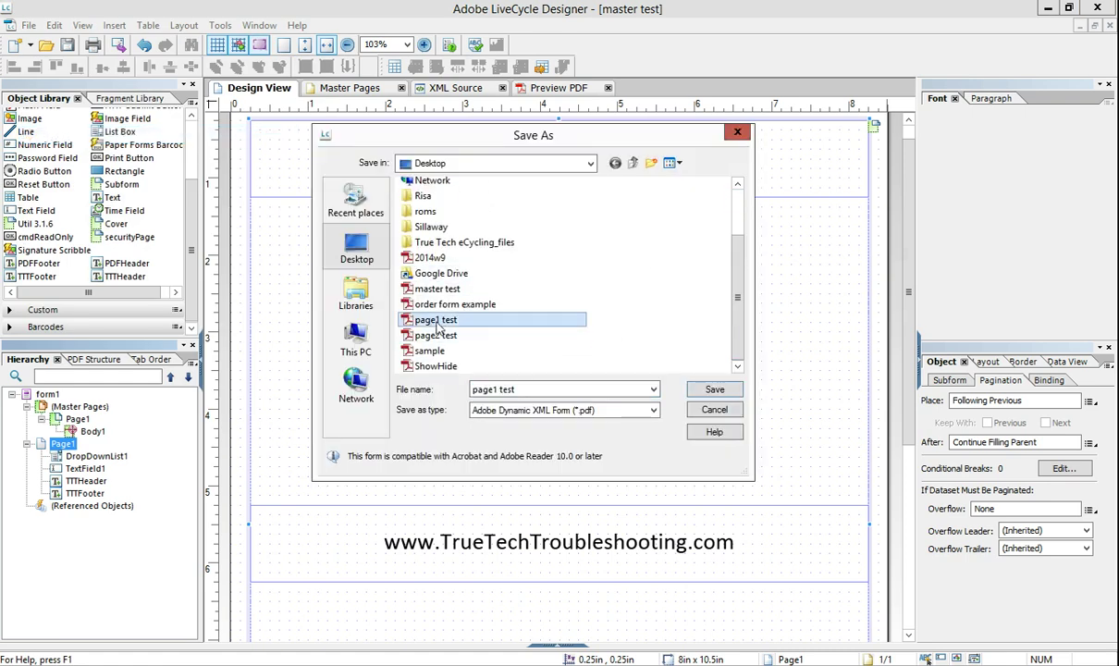
pyautogui.click(712, 390)
pyautogui.click(569, 343)
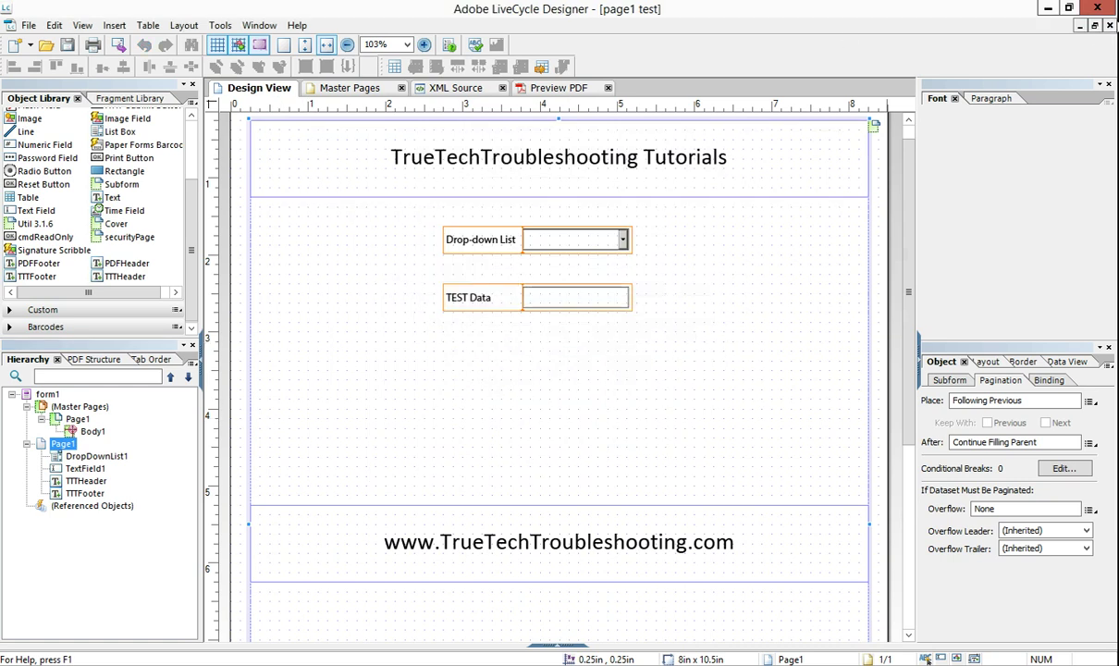
# - Close page1 test, reopen master test from recent files and delete its Page1
pyautogui.click(1110, 26)
pyautogui.click(11, 25)
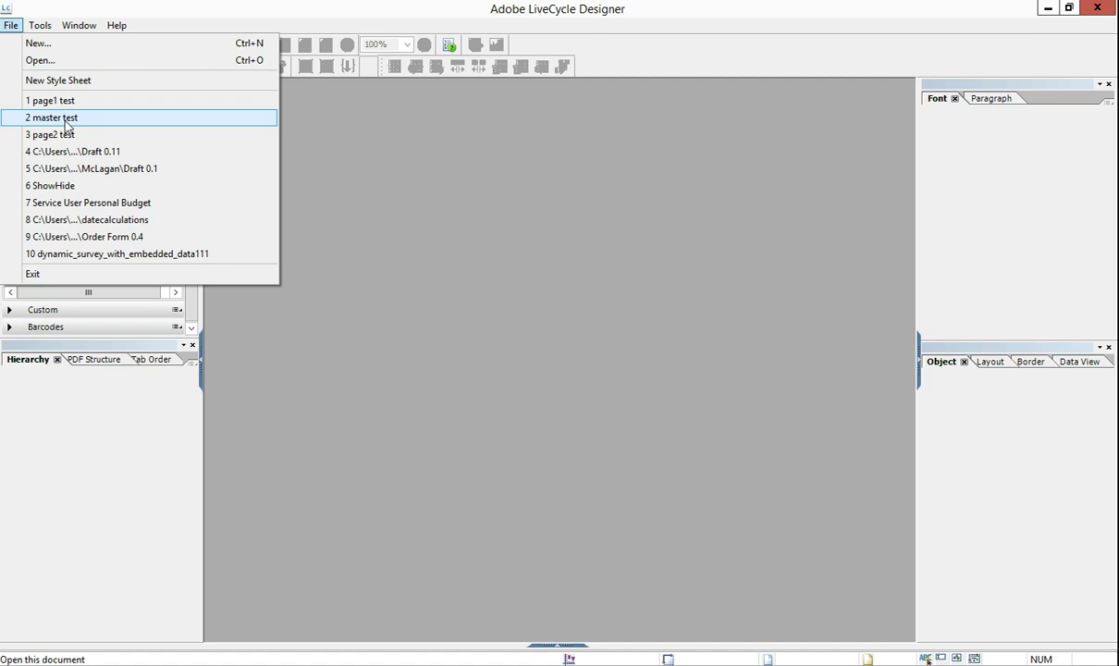
pyautogui.click(74, 116)
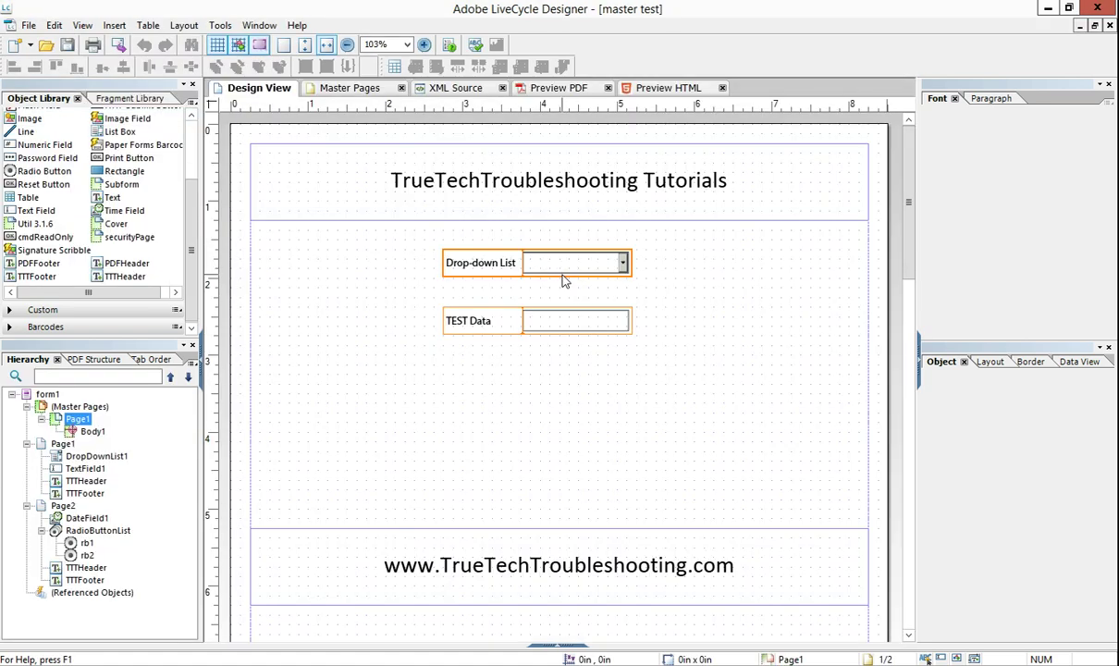
pyautogui.click(63, 444)
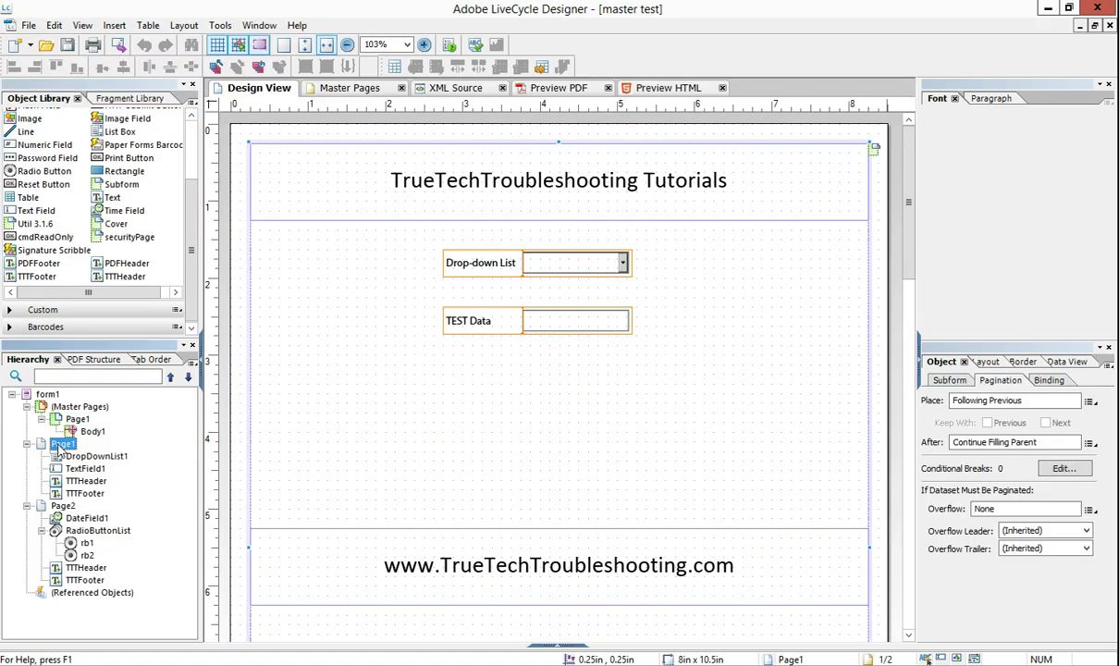
pyautogui.rightClick(63, 444)
pyautogui.click(97, 142)
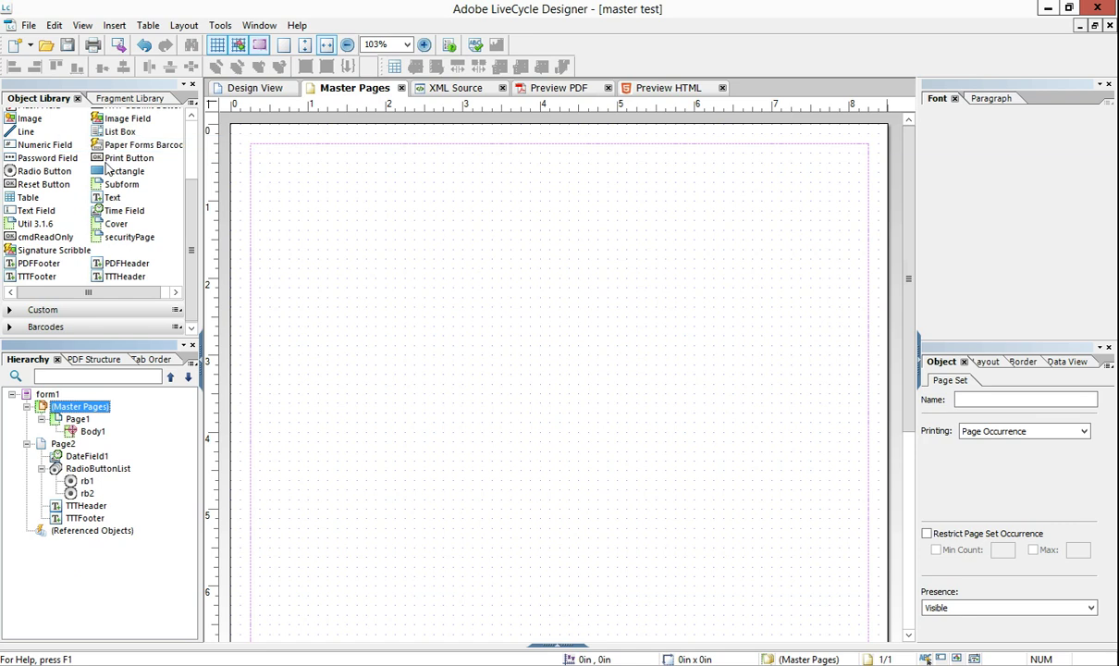
pyautogui.click(62, 444)
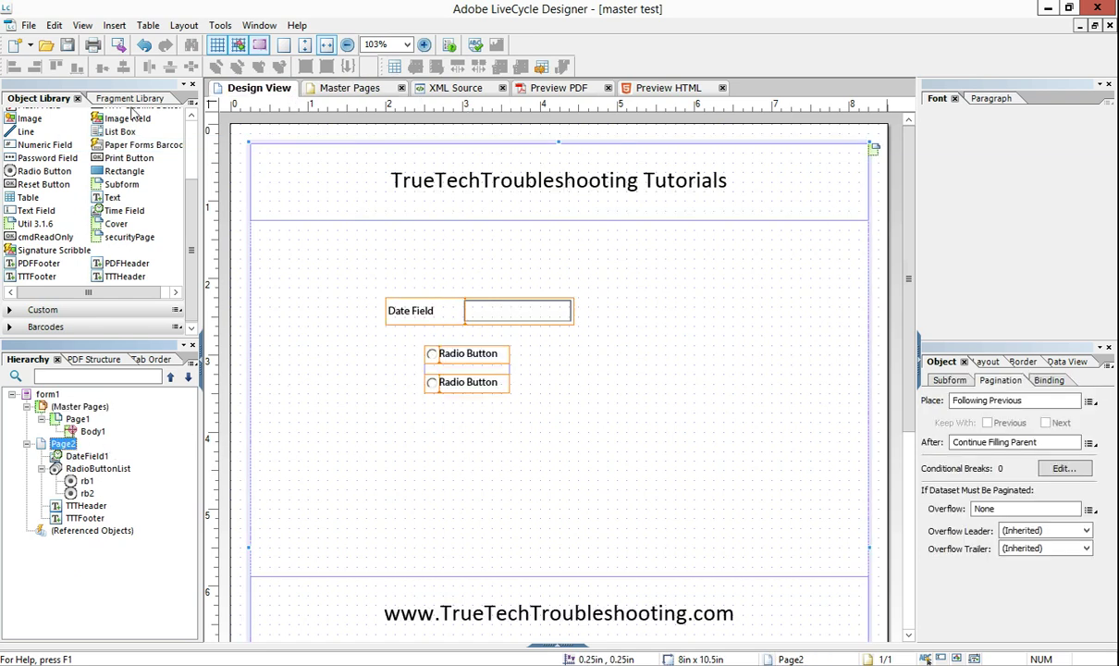
# - Save the remaining Page2 form as page2 test, replacing the existing file
pyautogui.click(28, 25)
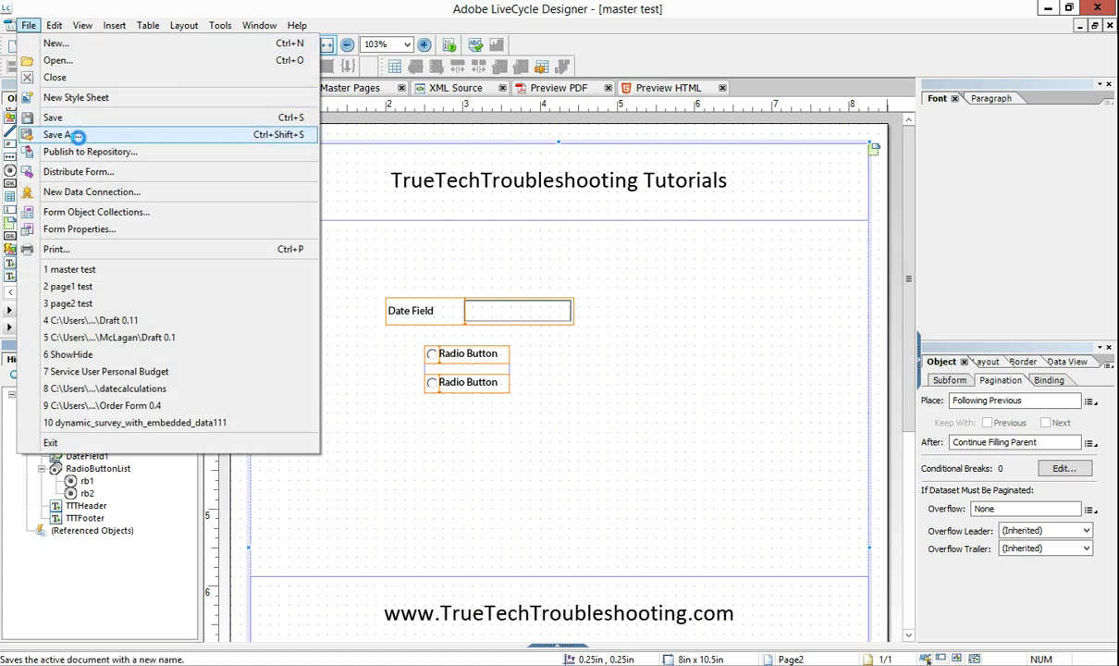
pyautogui.click(74, 135)
pyautogui.scroll(-2, 463, 333)
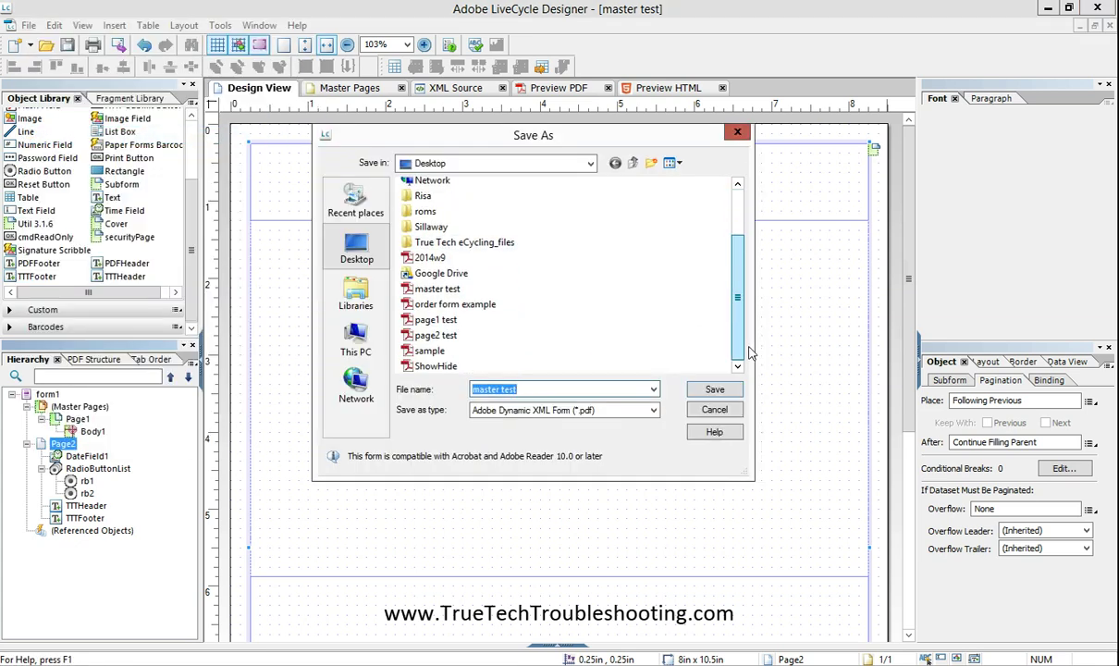
pyautogui.click(451, 337)
pyautogui.click(714, 389)
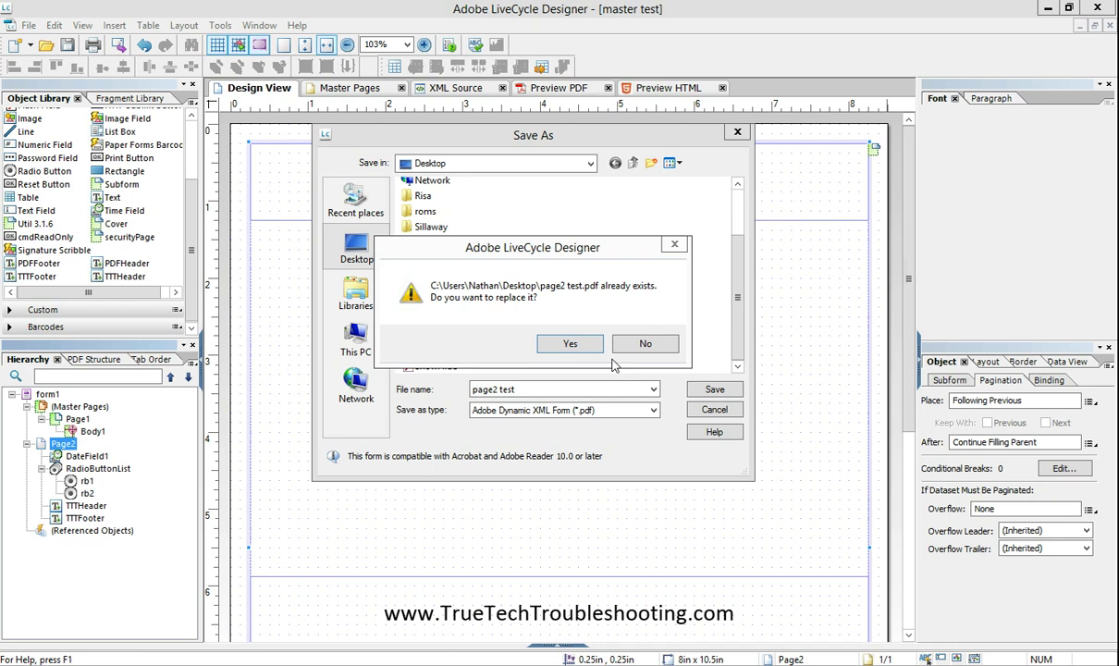
pyautogui.click(572, 344)
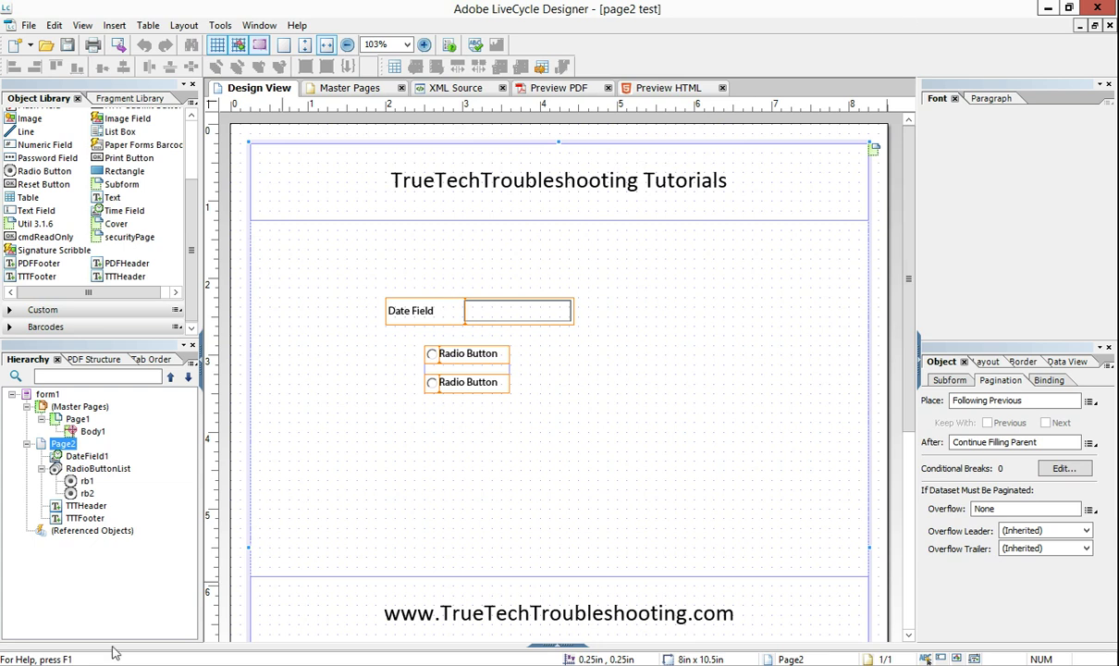
# - Open page1 test.pdf in Acrobat, choose 3 in the Drop-down List and enter 'HelloWorld' in TEST Data
pyautogui.click(2, 662)
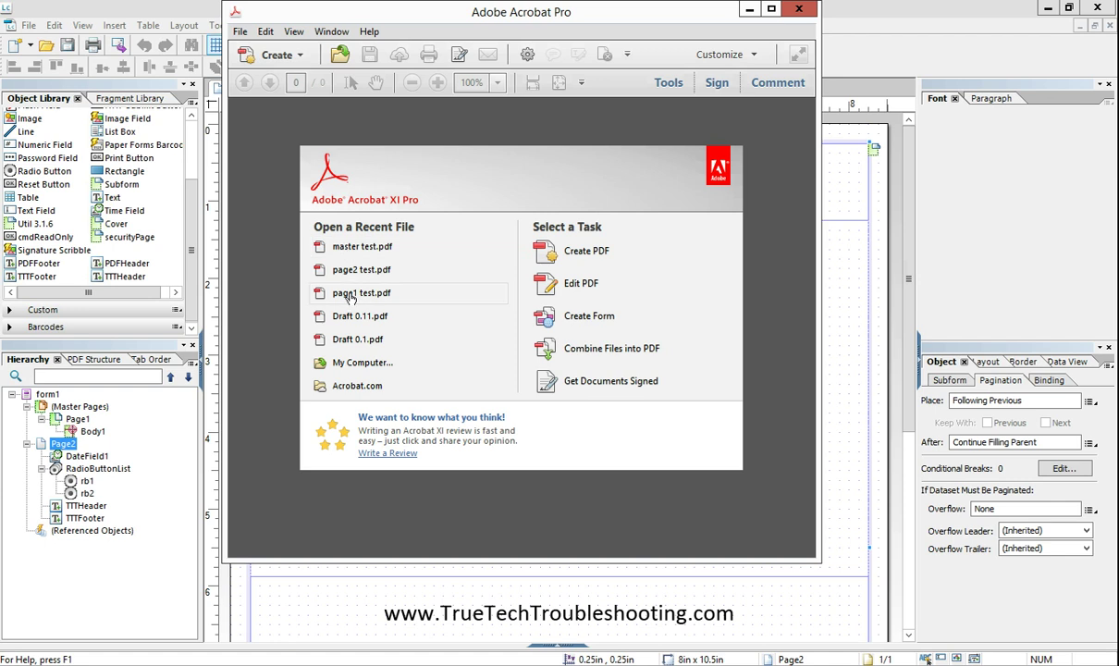
pyautogui.click(350, 294)
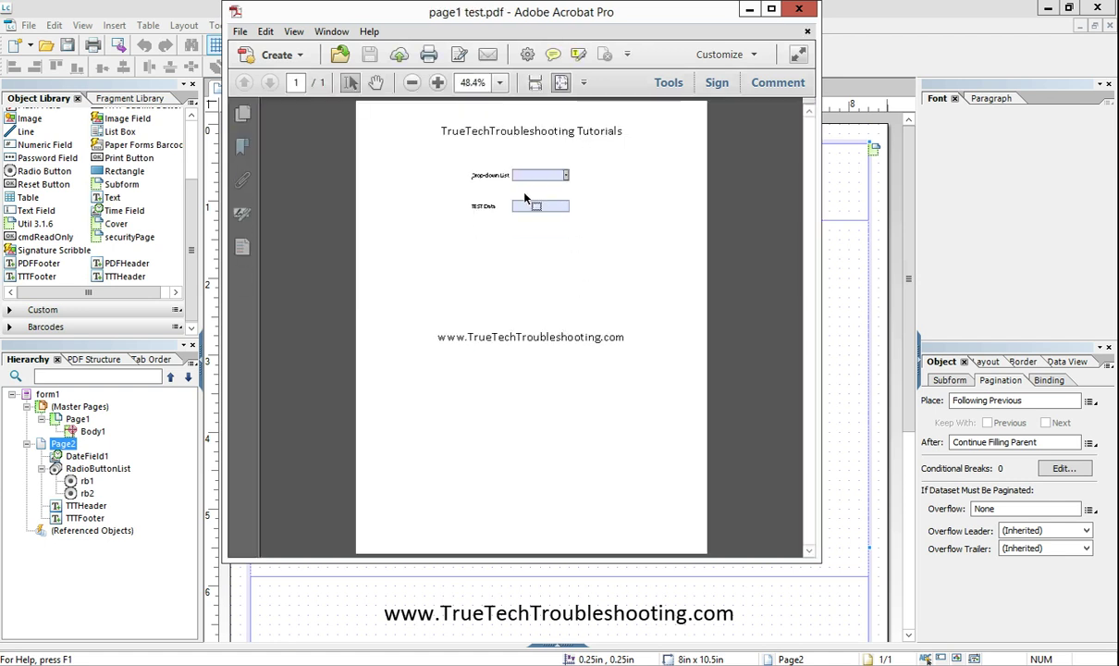
pyautogui.click(562, 176)
pyautogui.click(536, 195)
pyautogui.click(545, 206)
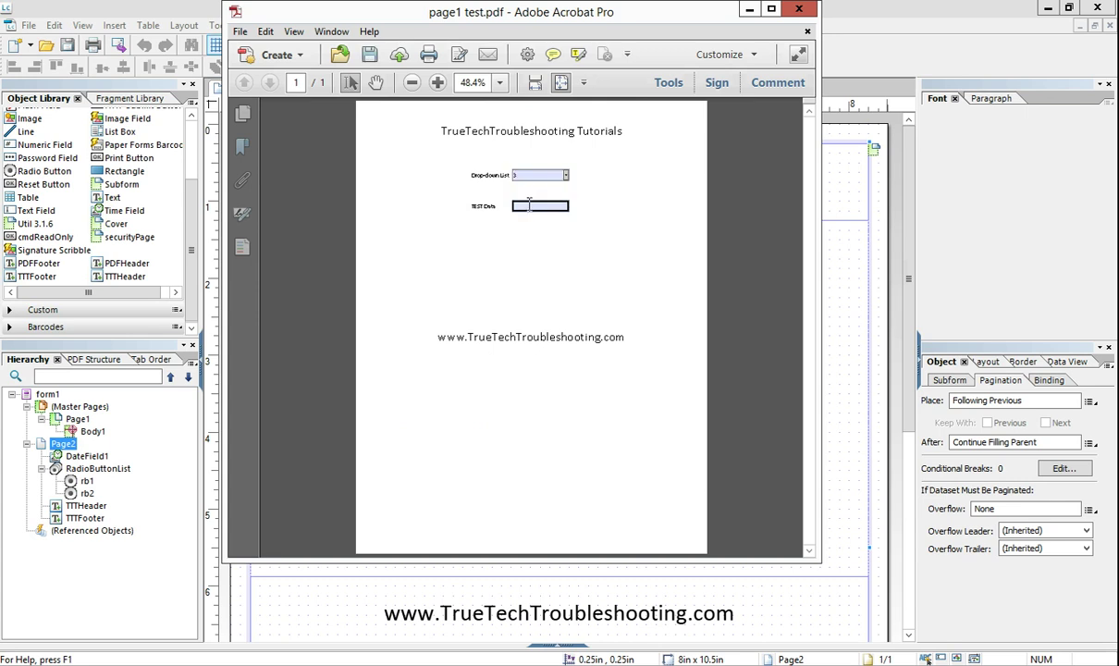
pyautogui.write('HelloWorld')
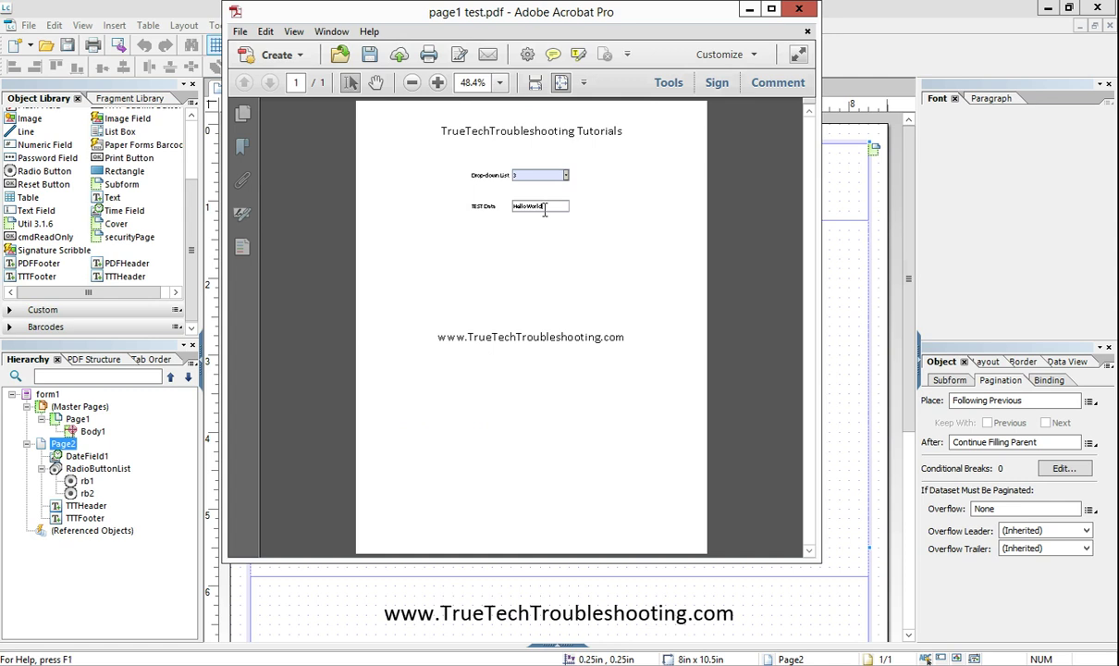
# - Zoom the page to 100%, then reposition and widen the Acrobat window
pyautogui.click(438, 83)
pyautogui.click(438, 82)
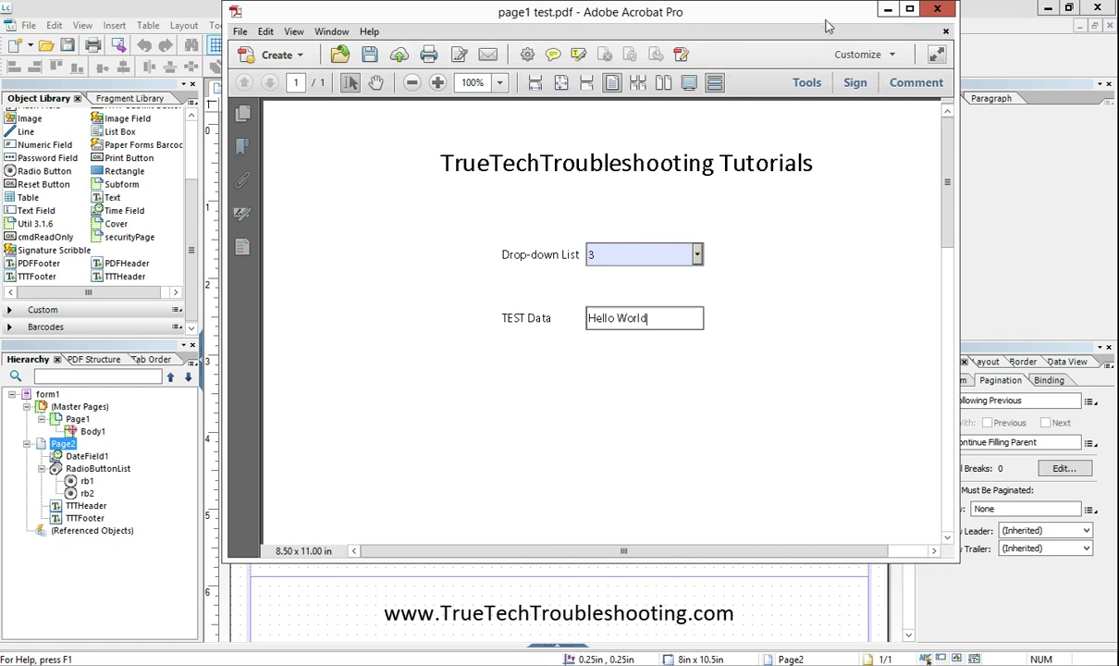
pyautogui.moveTo(827, 26); pyautogui.dragTo(805, 55)
pyautogui.moveTo(835, 148); pyautogui.dragTo(957, 164)
# - Expand the Forms tools to reveal More Form Options
pyautogui.click(801, 126)
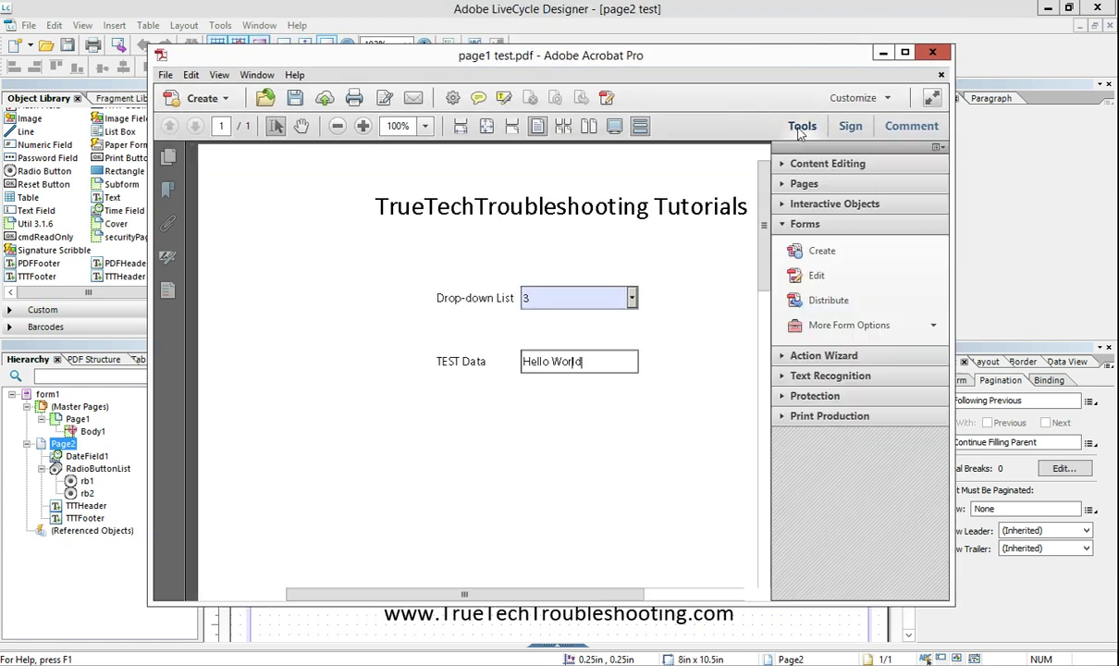
pyautogui.click(783, 225)
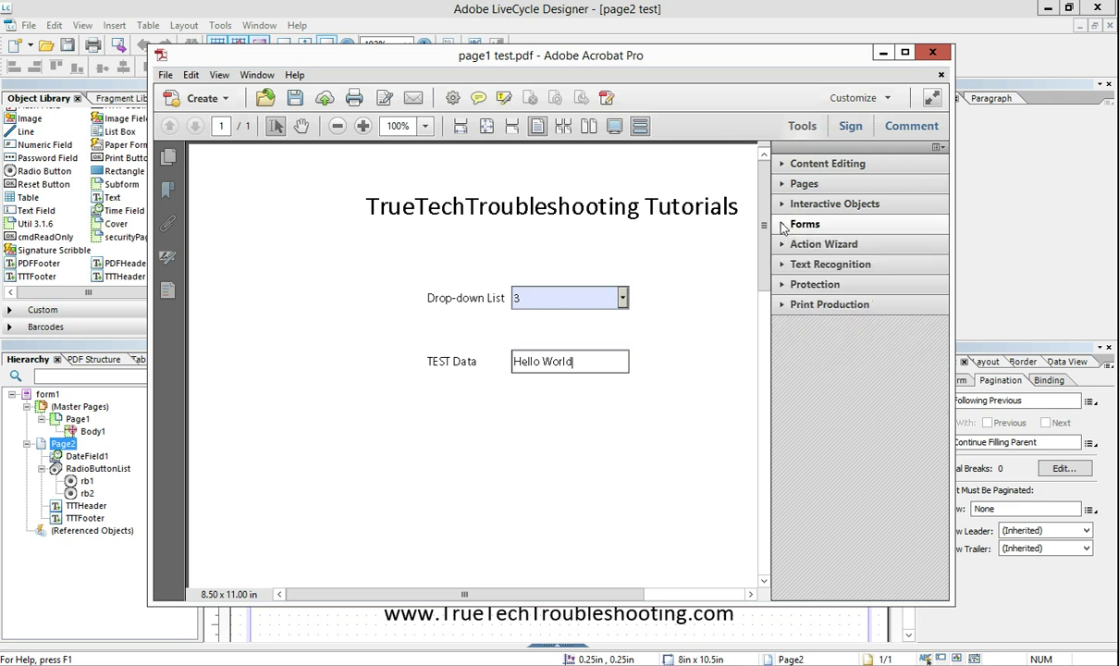
pyautogui.click(783, 225)
pyautogui.click(784, 324)
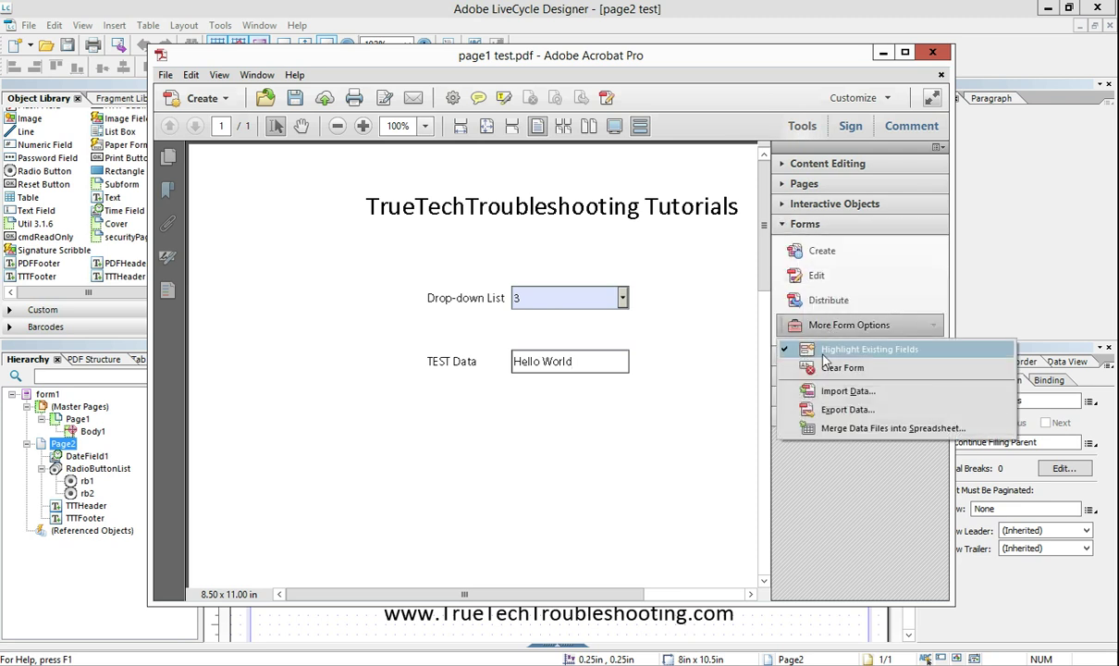
# - Export the form data over page1 test_data.xml, then close the PDF without saving
pyautogui.click(842, 411)
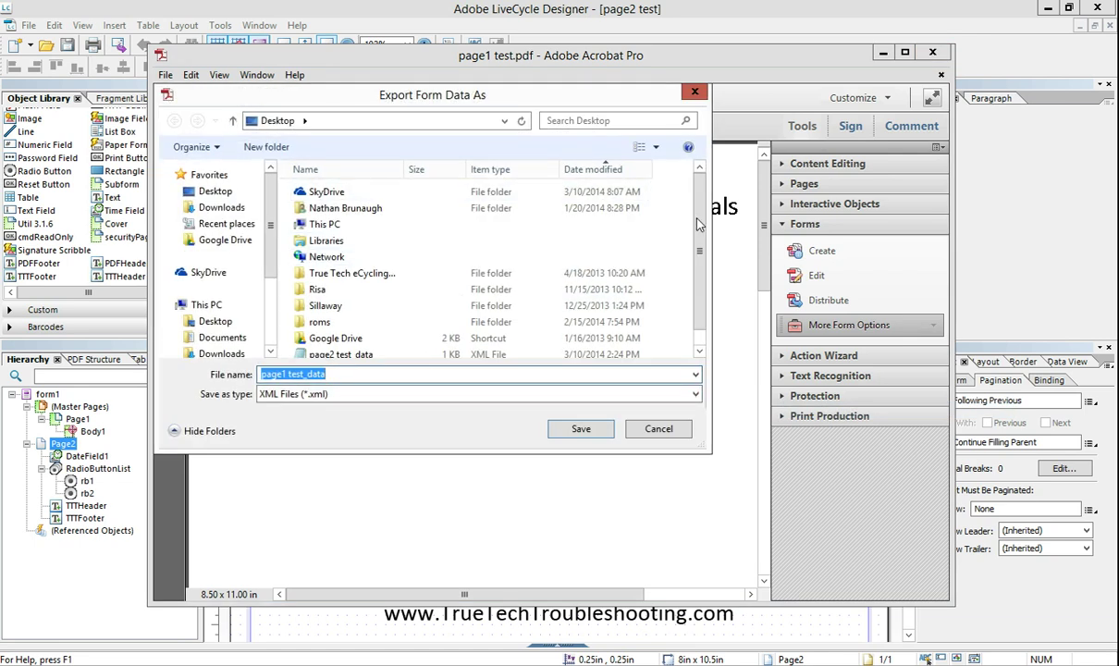
pyautogui.scroll(-1, 662, 206)
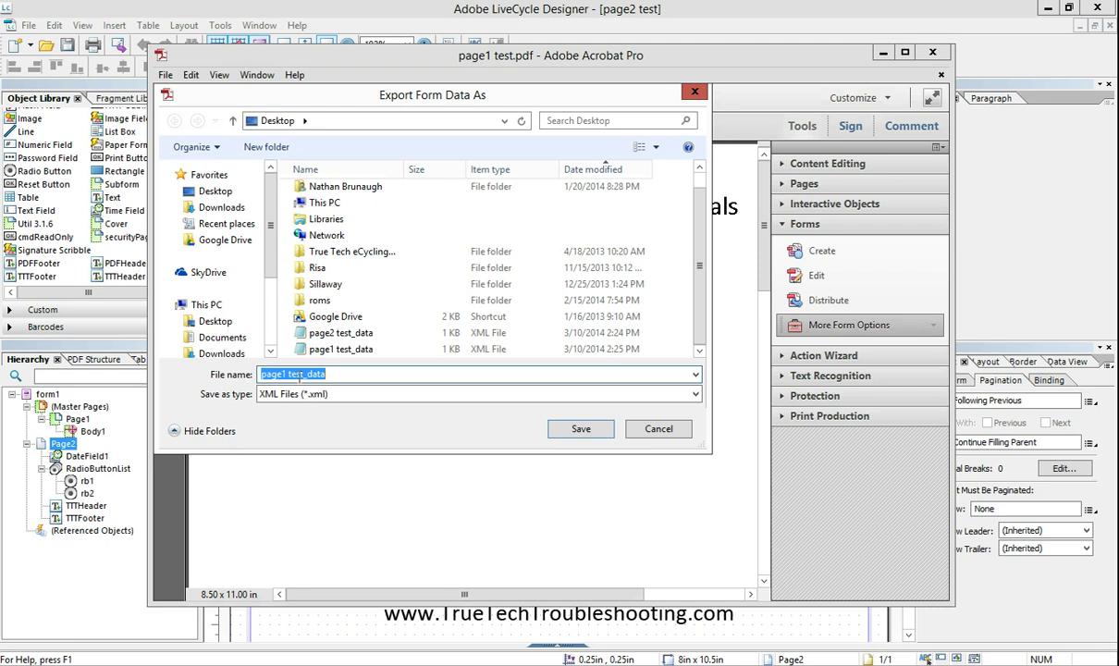
pyautogui.click(579, 430)
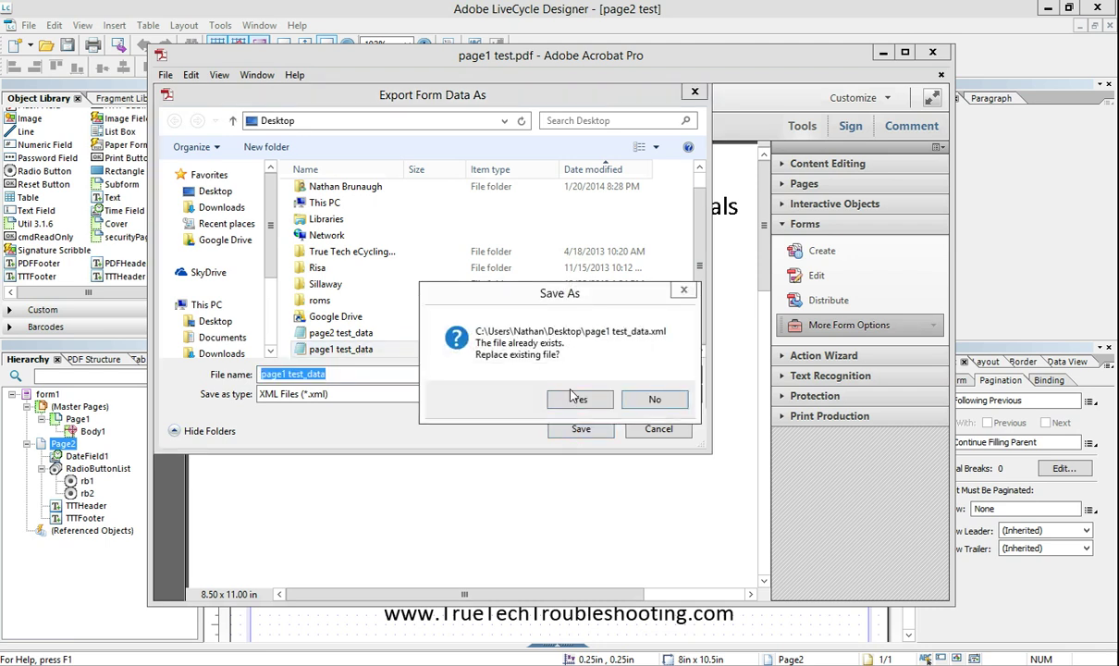
pyautogui.click(577, 399)
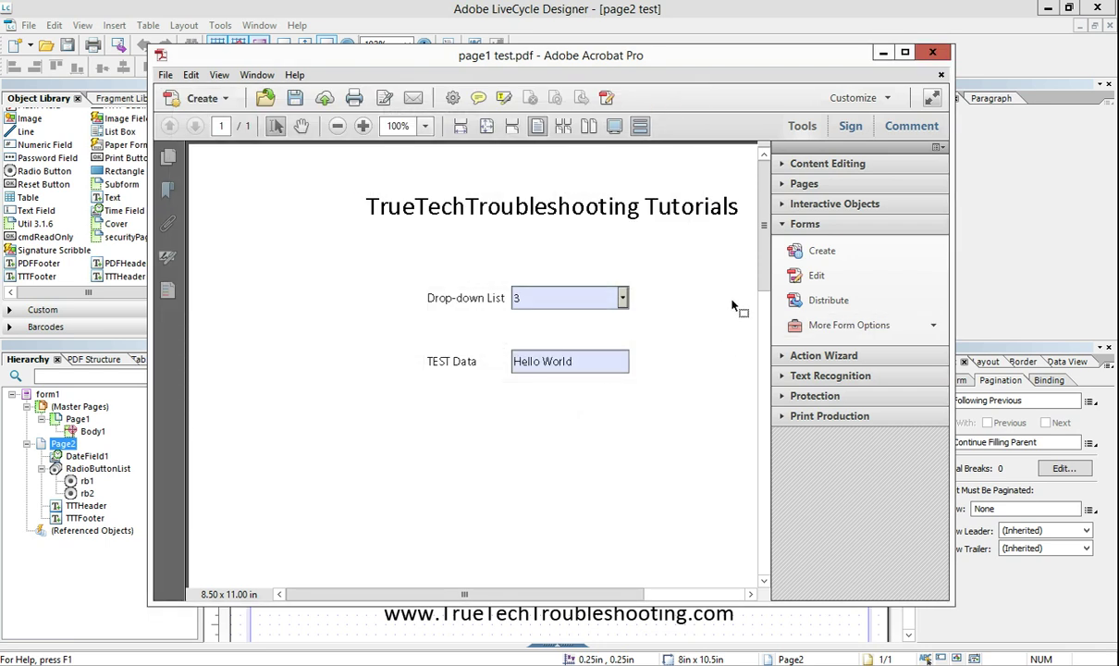
pyautogui.click(941, 76)
pyautogui.click(609, 346)
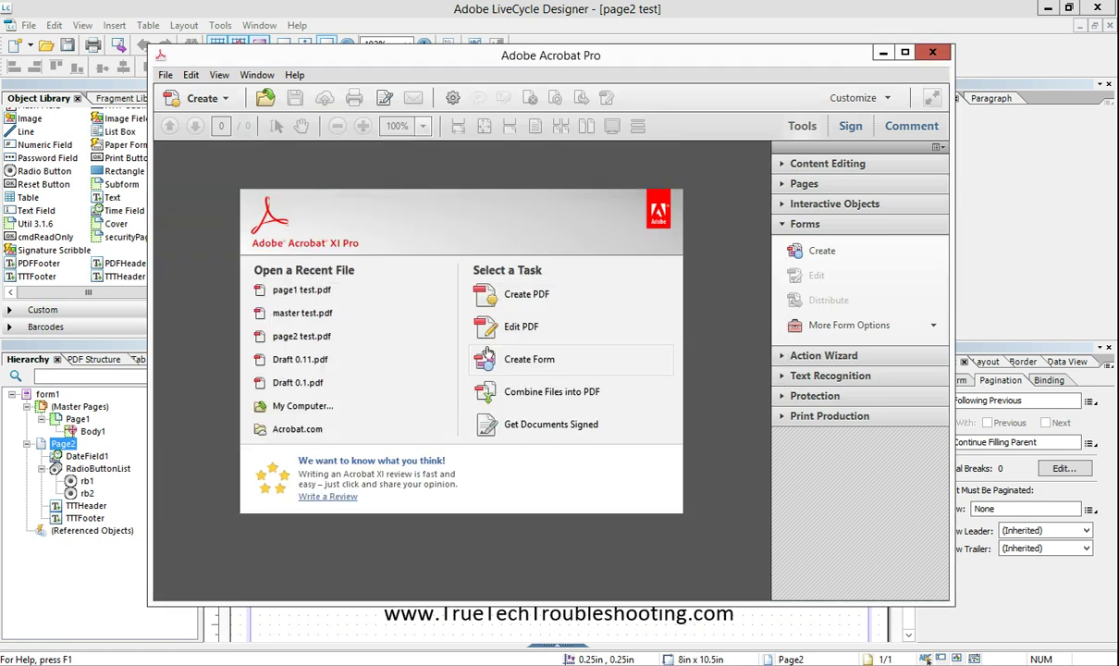
# - Open page2 test.pdf, set Date Field to March 10, 2014 and select the second radio button
pyautogui.click(287, 340)
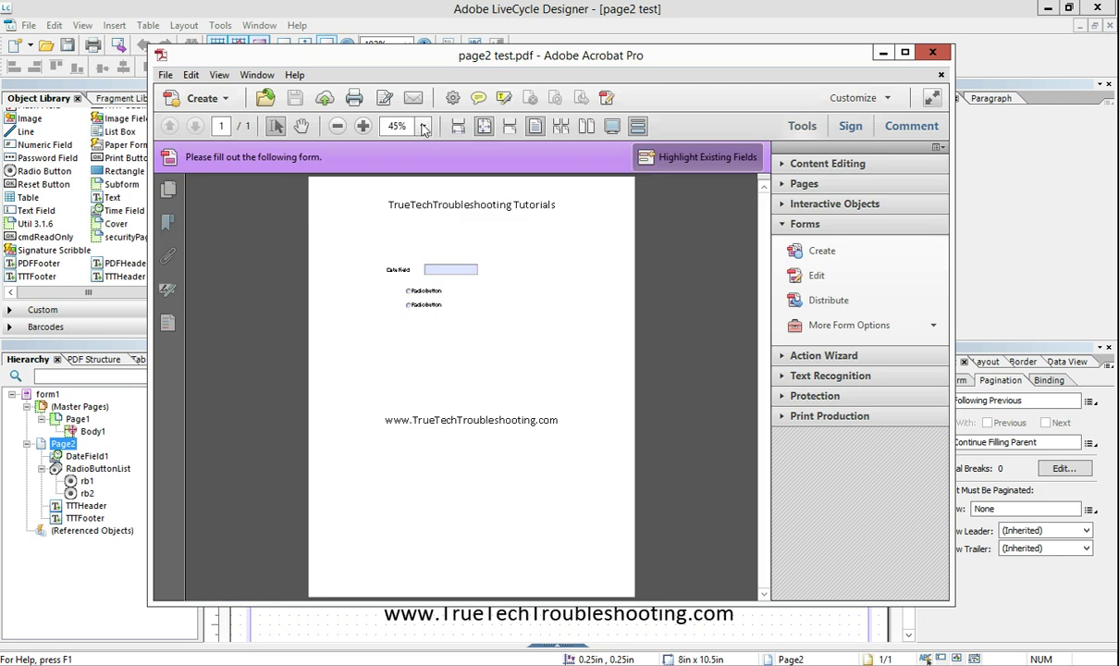
pyautogui.hotkey('ctrl', '2')
pyautogui.click(464, 342)
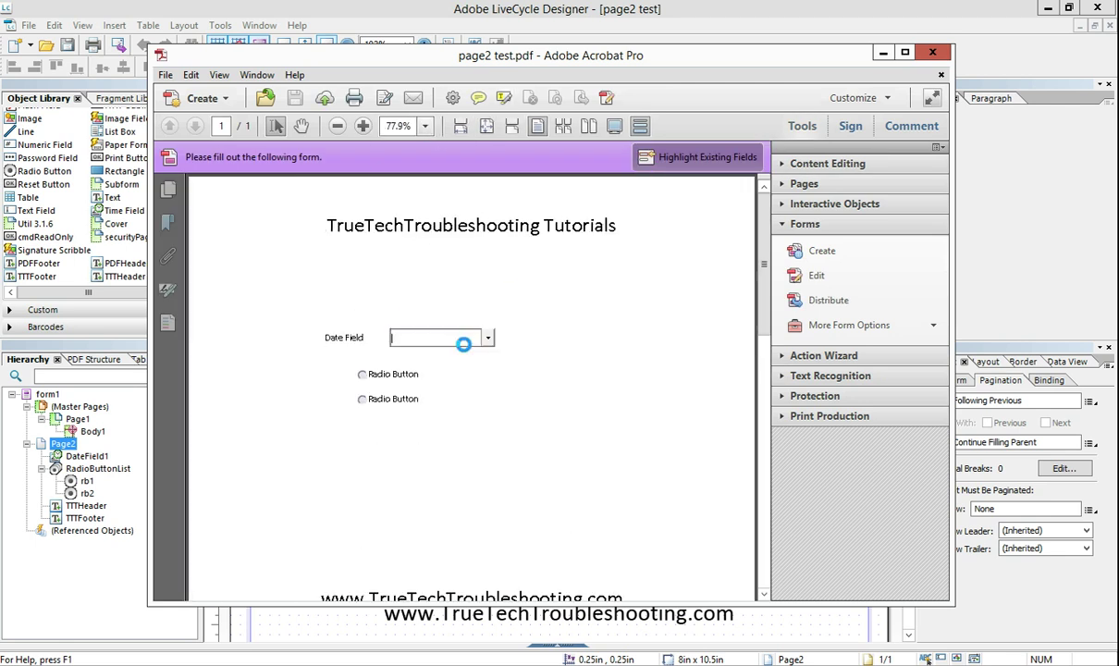
pyautogui.click(487, 337)
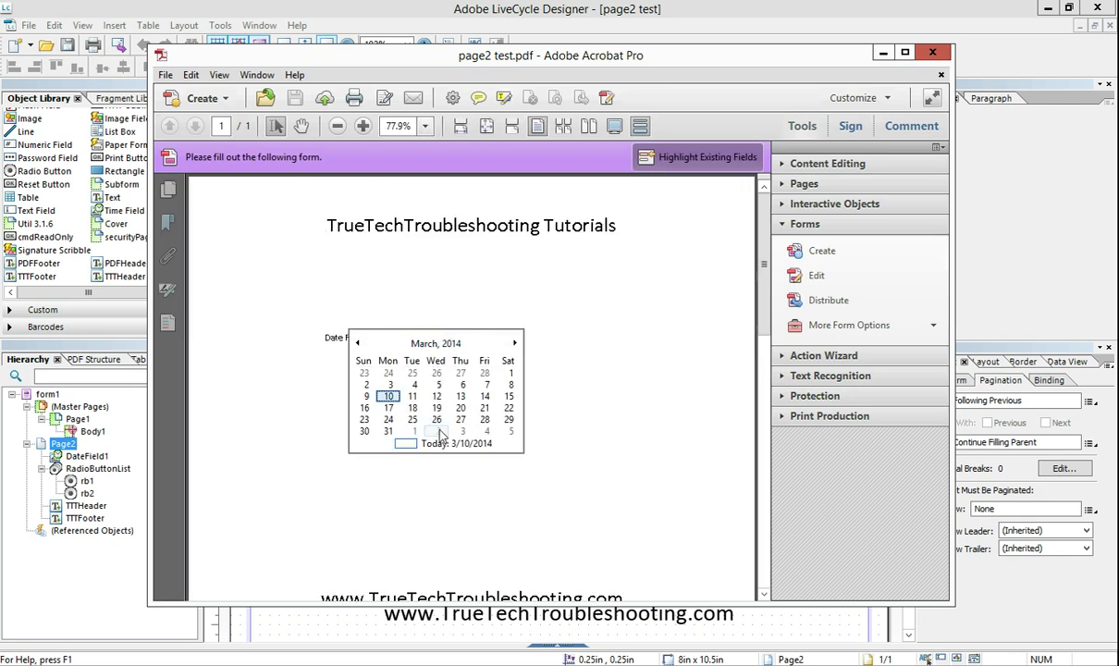
pyautogui.click(389, 396)
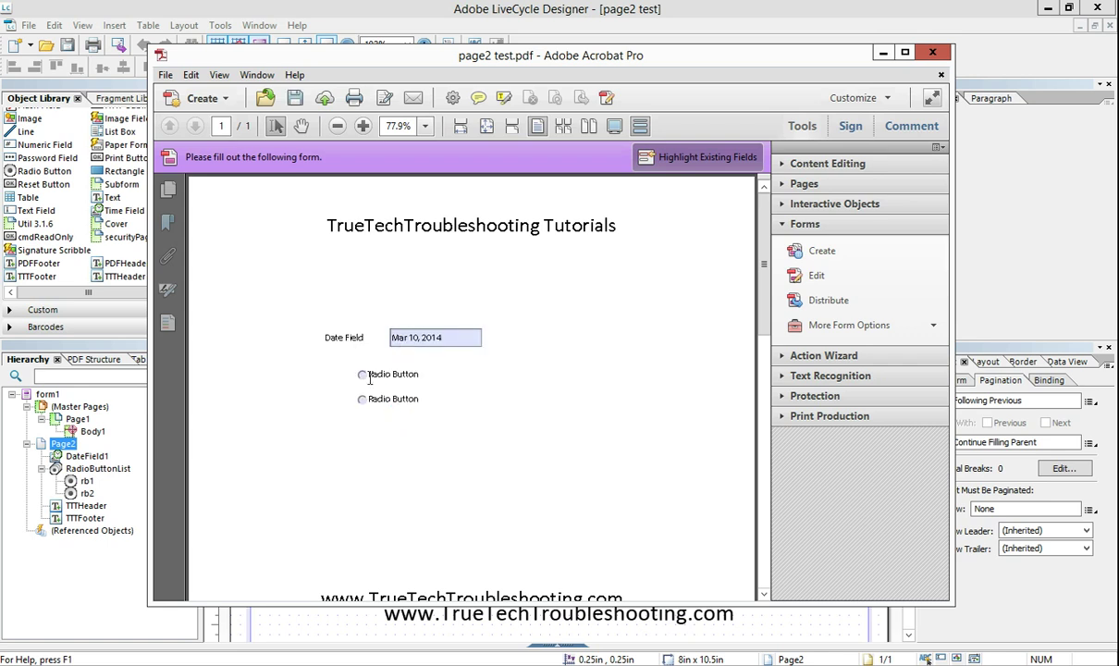
pyautogui.click(363, 399)
# - Export the form data over the existing page2 test_data file
pyautogui.click(855, 324)
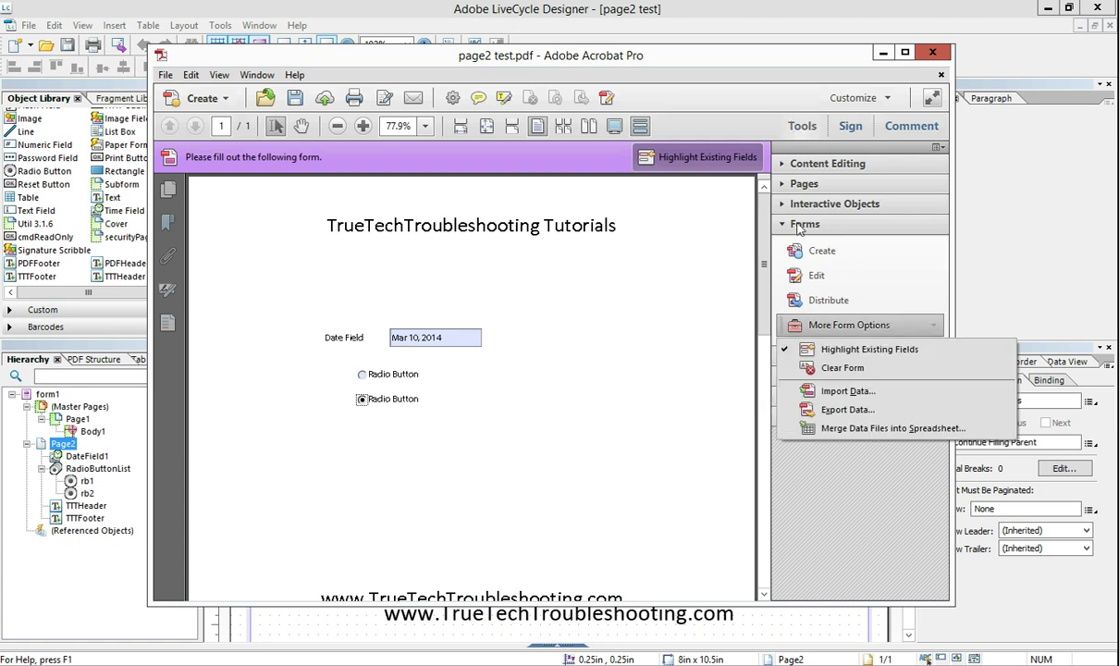
pyautogui.click(843, 409)
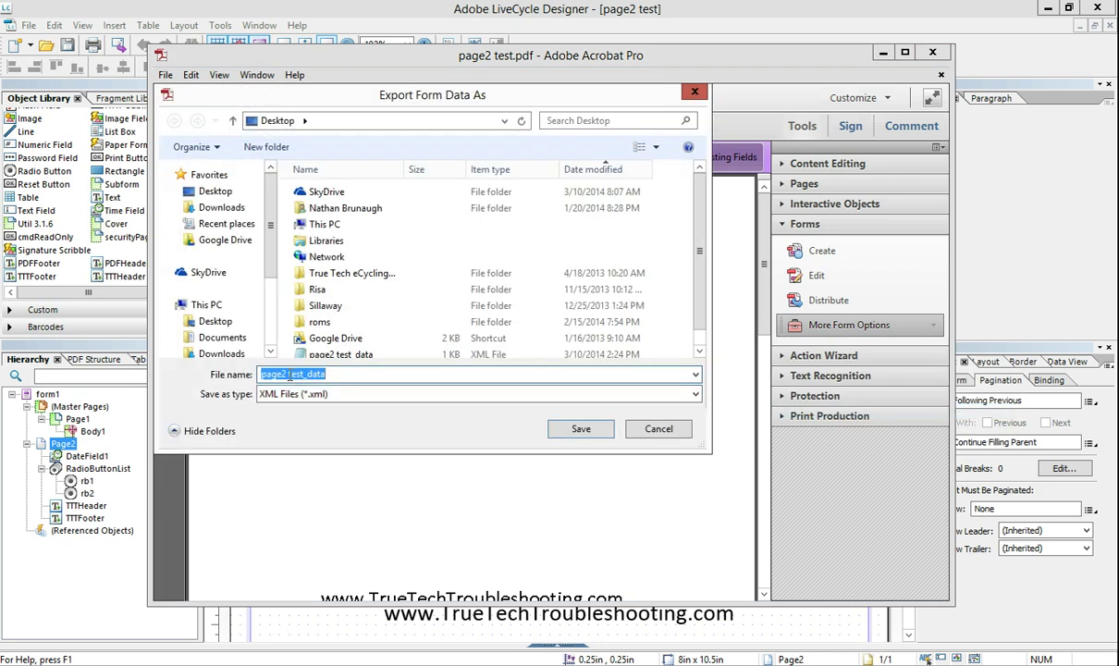
pyautogui.click(338, 351)
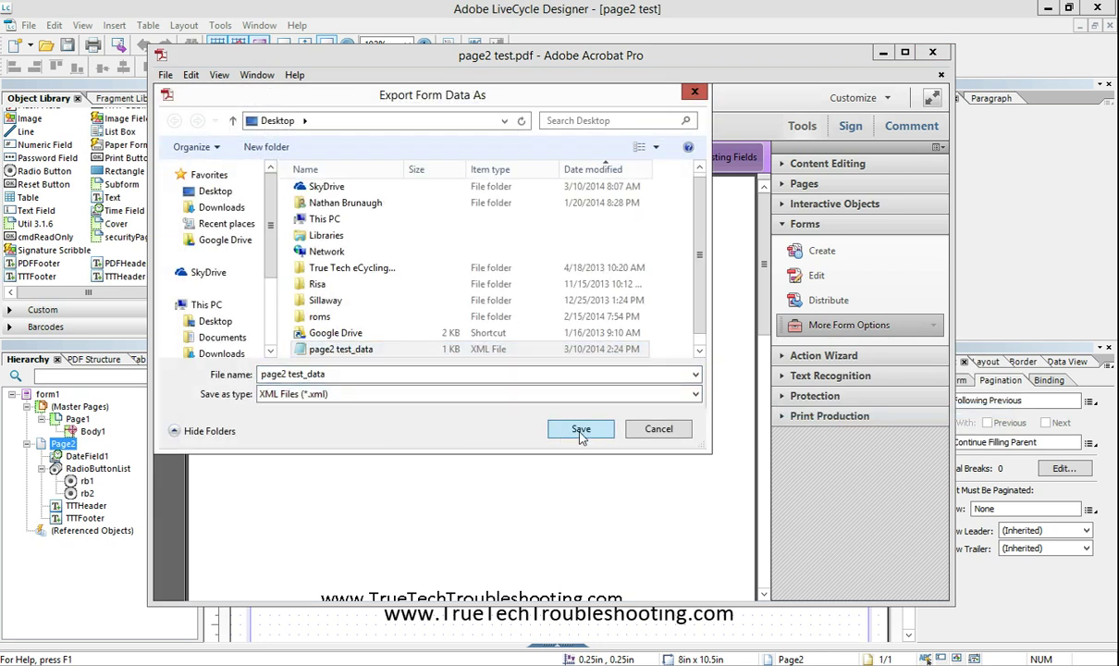
pyautogui.click(575, 428)
pyautogui.click(580, 398)
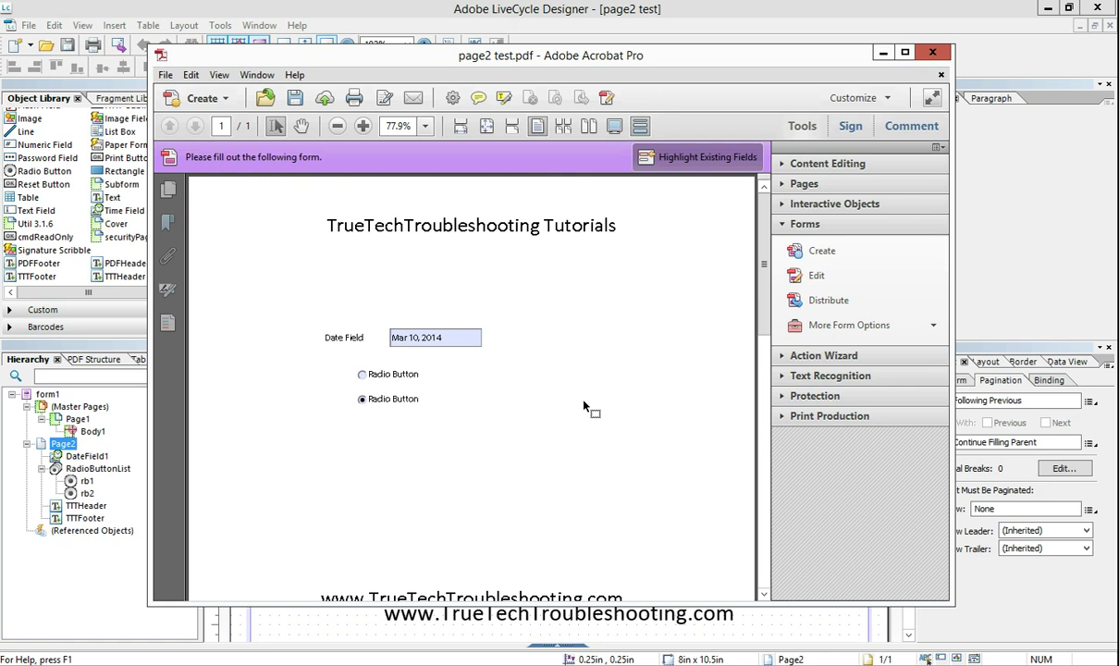
# - Close page2 test.pdf without saving, open master test.pdf and import page1 test_data
pyautogui.click(941, 79)
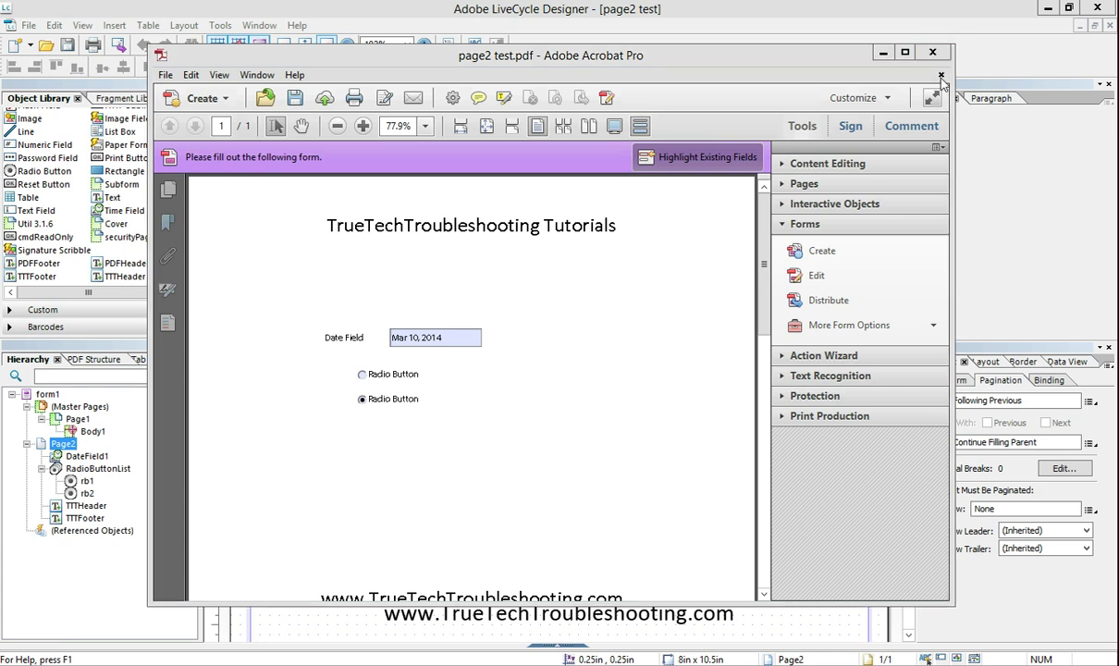
pyautogui.click(644, 364)
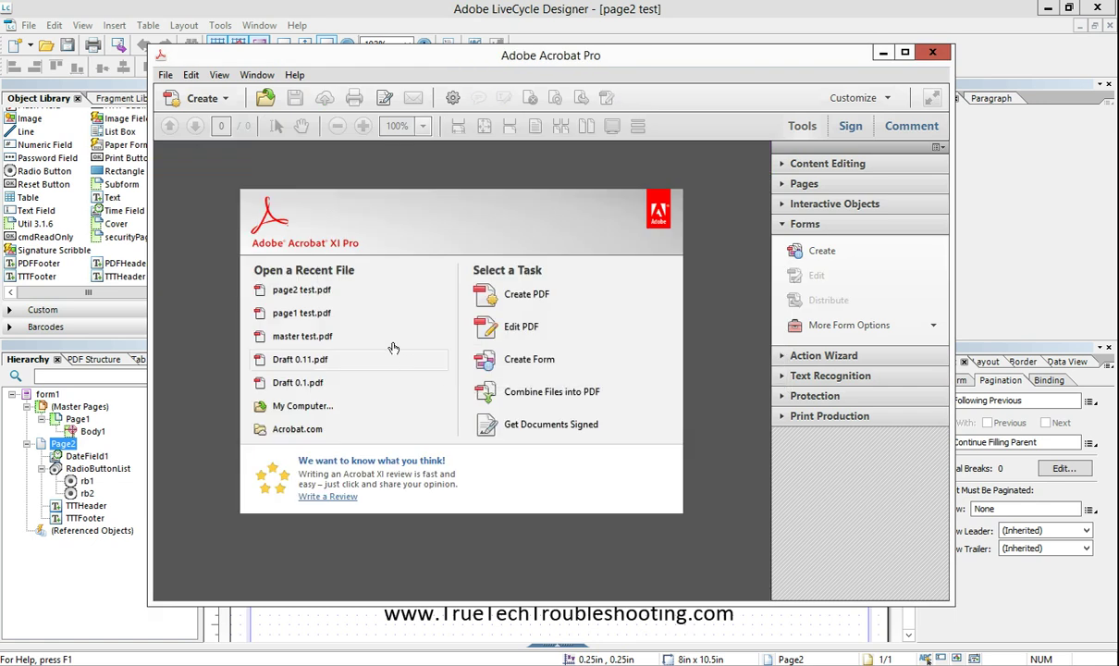
pyautogui.click(292, 335)
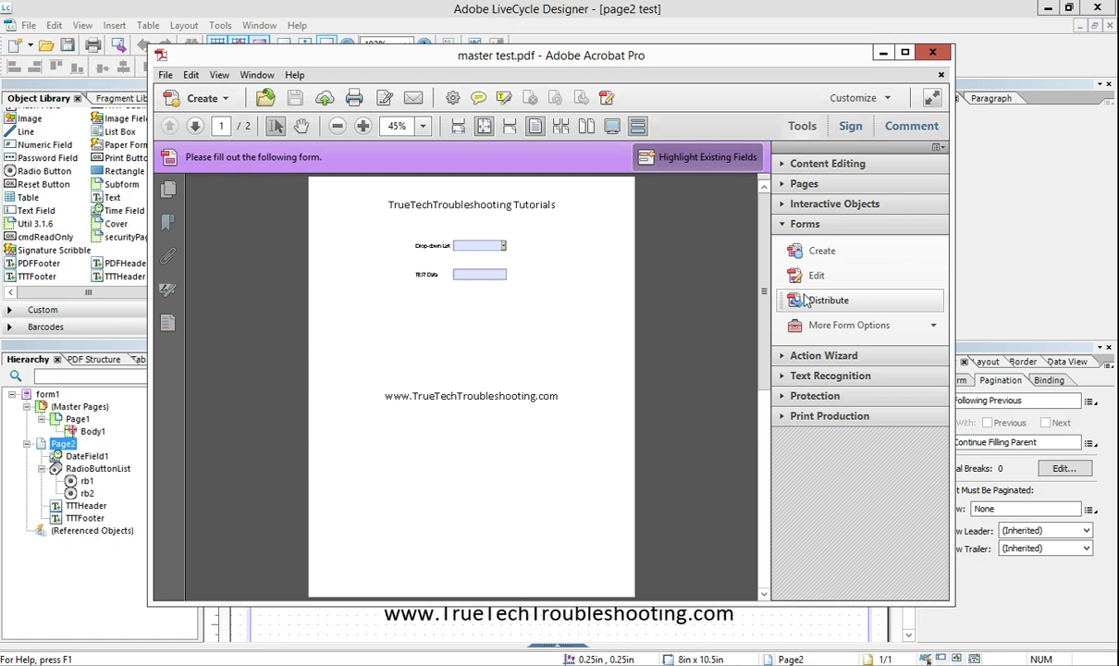
pyautogui.click(843, 324)
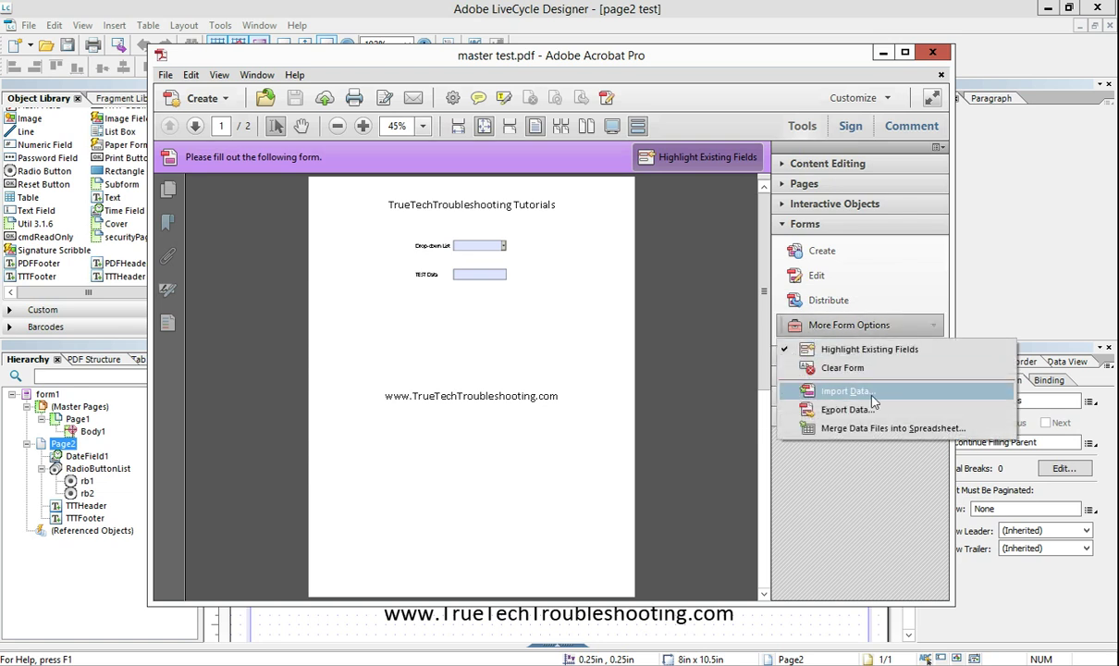
pyautogui.click(837, 392)
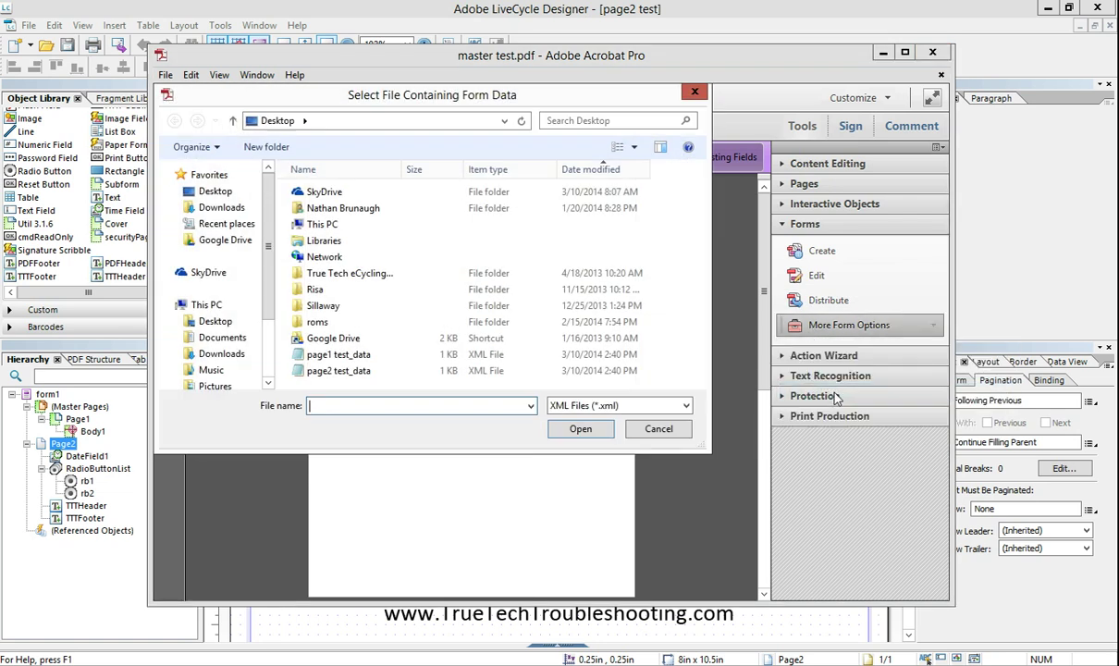
pyautogui.click(345, 360)
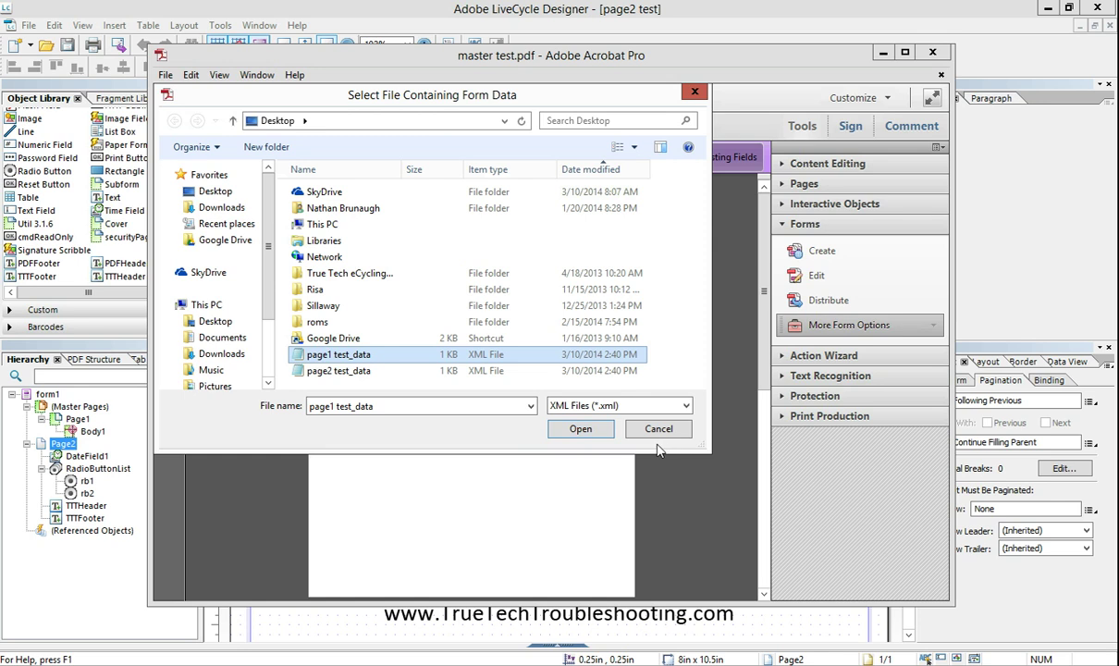
pyautogui.click(580, 429)
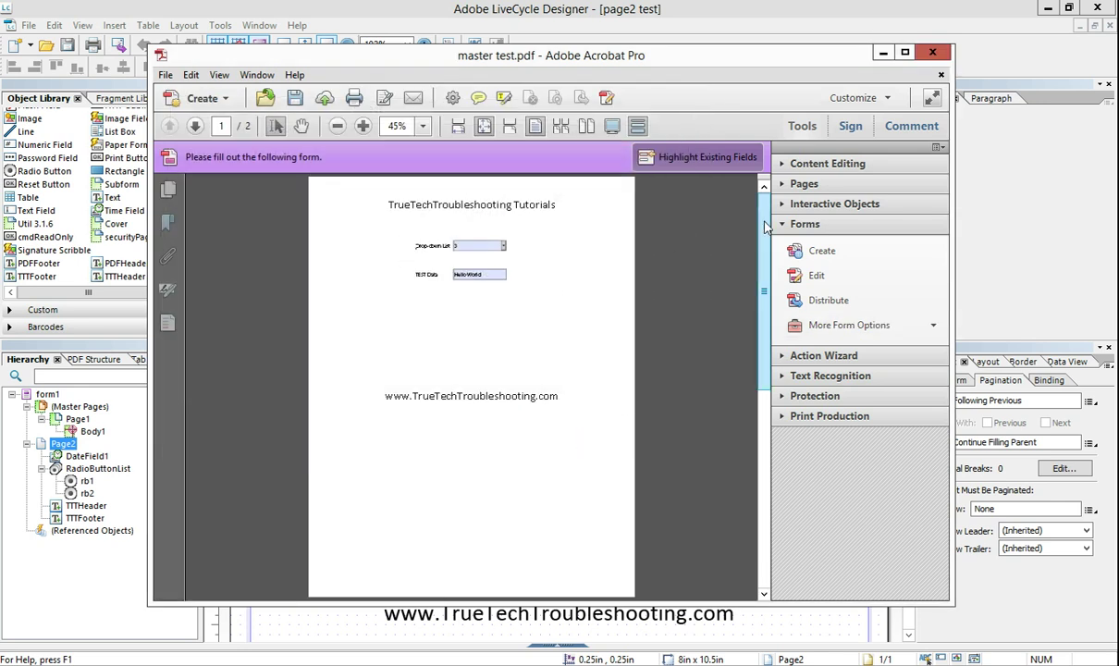
# - Import page2 test_data into master test.pdf as well
pyautogui.moveTo(766, 227); pyautogui.dragTo(783, 296)
pyautogui.click(800, 322)
pyautogui.click(842, 396)
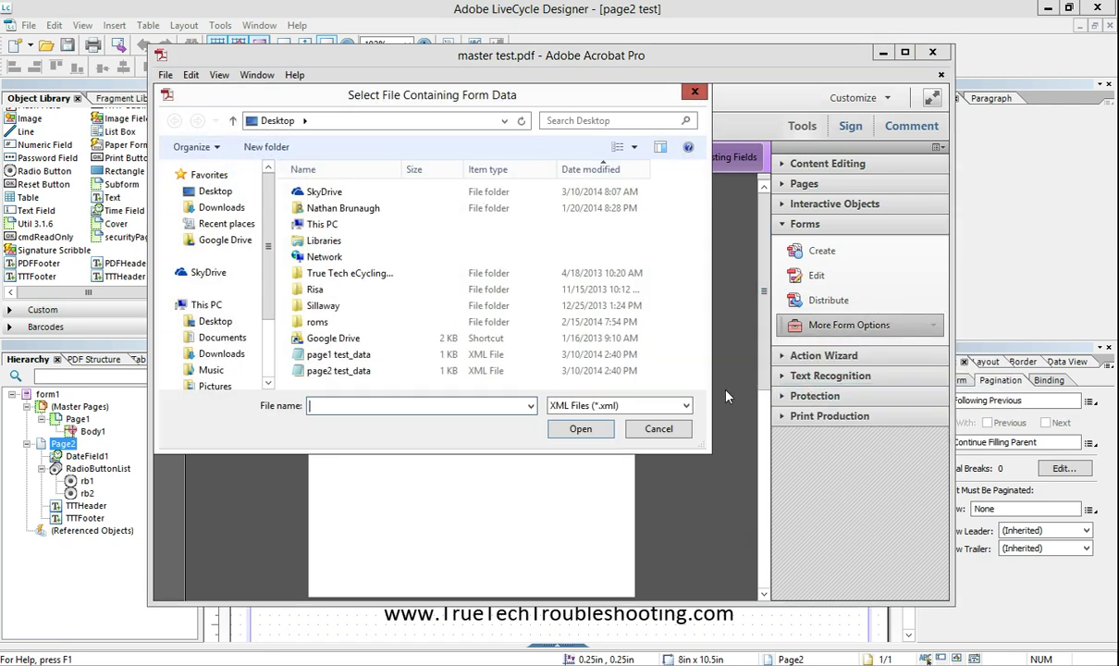
pyautogui.click(438, 370)
pyautogui.click(580, 429)
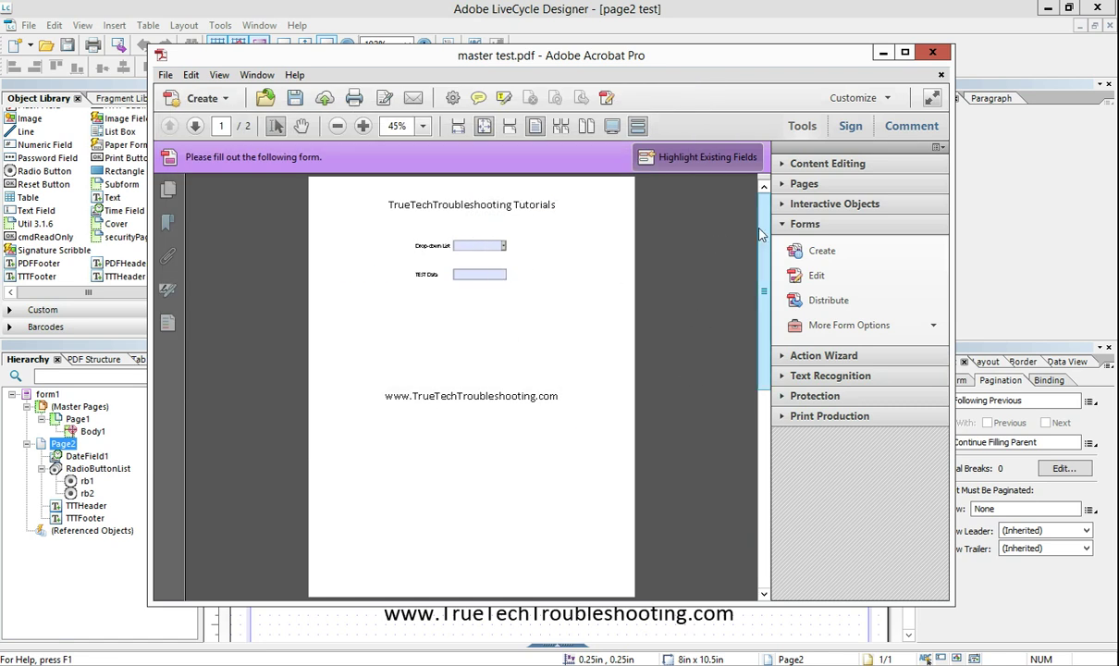
pyautogui.scroll(-2, 499, 250)
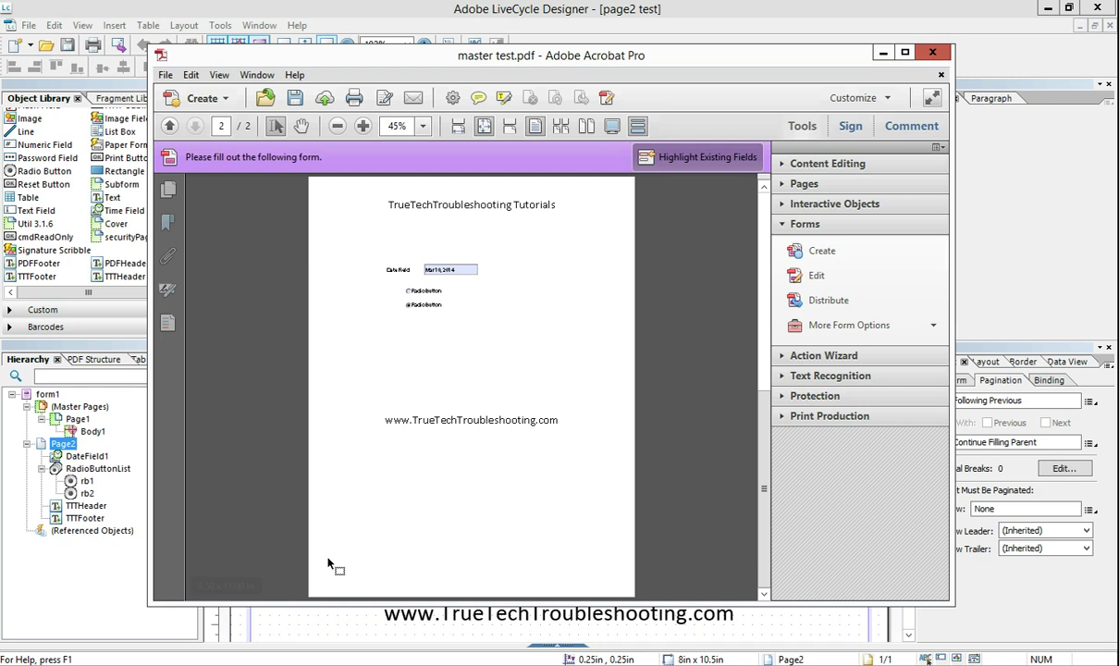
# - Close master test.pdf and Acrobat without saving, then open page1 test_data in Notepad
pyautogui.click(940, 76)
pyautogui.click(639, 365)
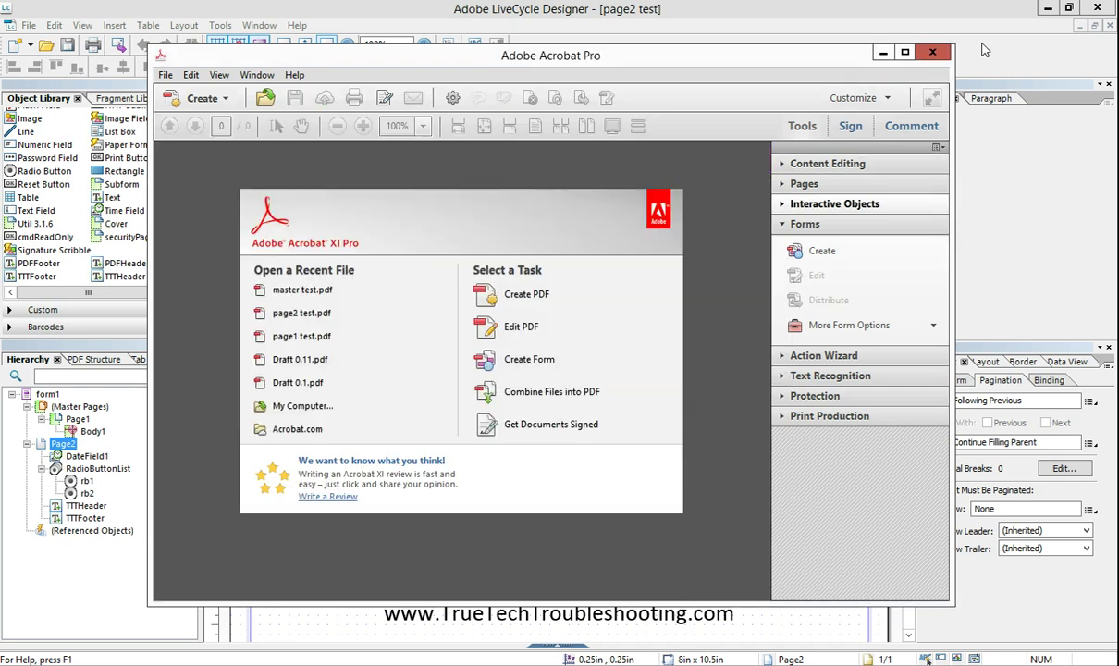
pyautogui.click(932, 52)
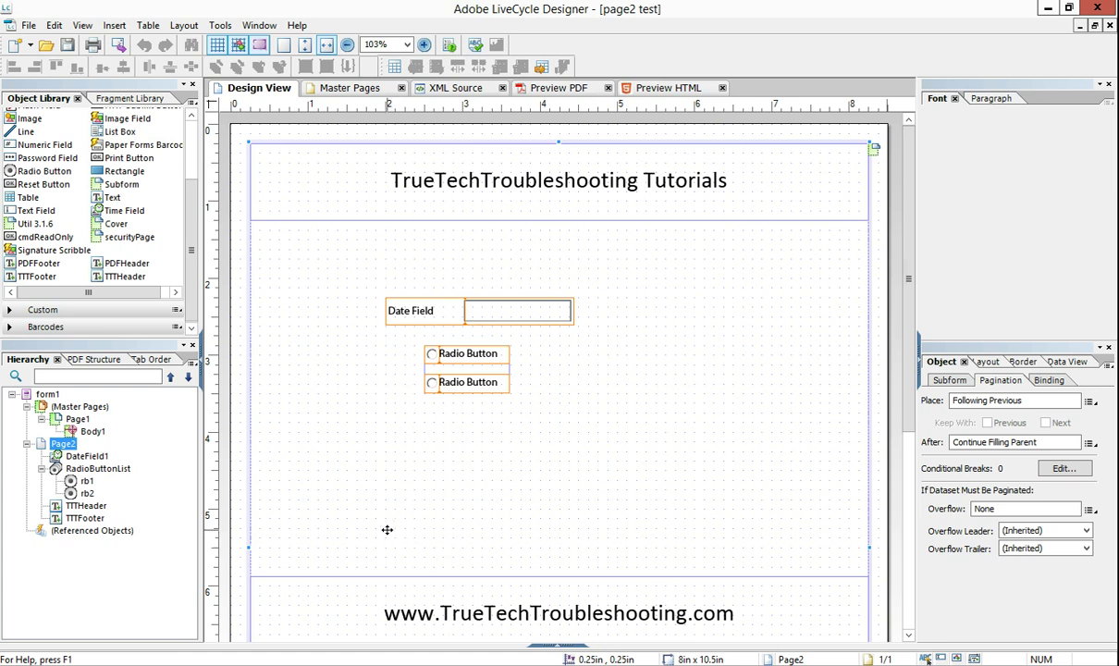
pyautogui.press('super')
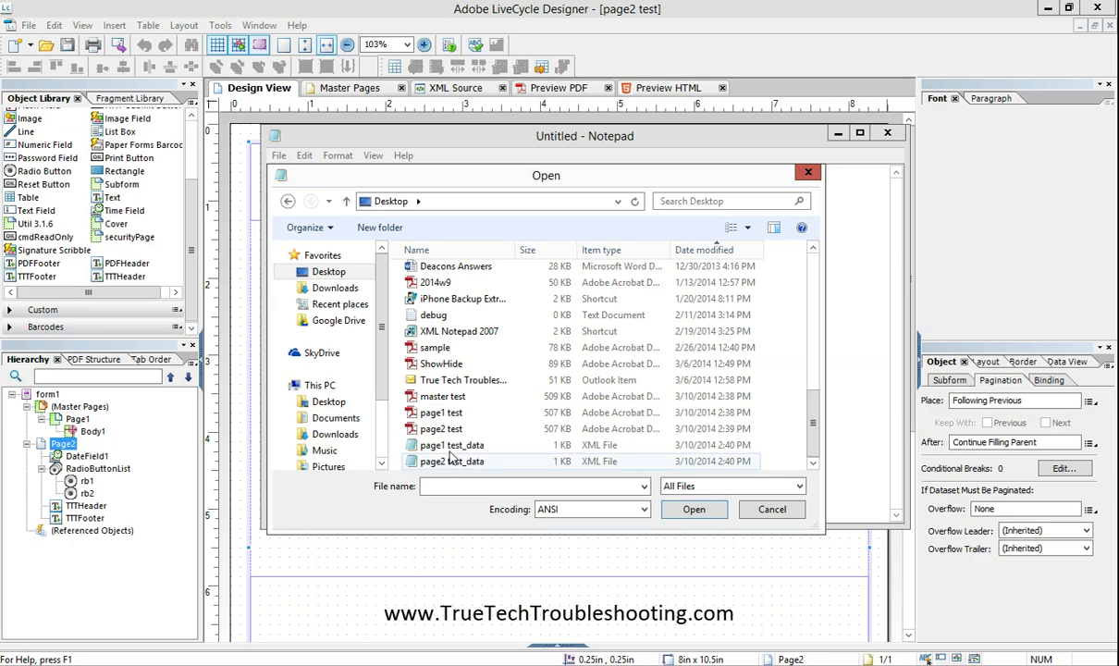
pyautogui.click(444, 445)
pyautogui.click(696, 510)
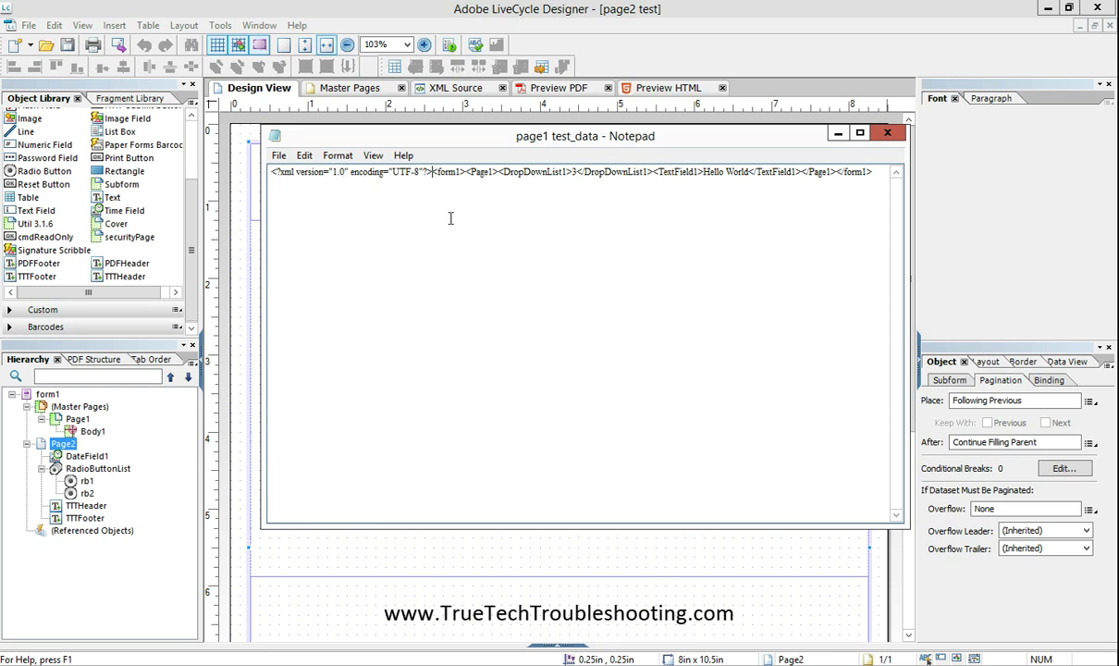
# - Break page1 test_data's XML so each tag and element sits on its own line
pyautogui.click(429, 172)
pyautogui.press('Return')
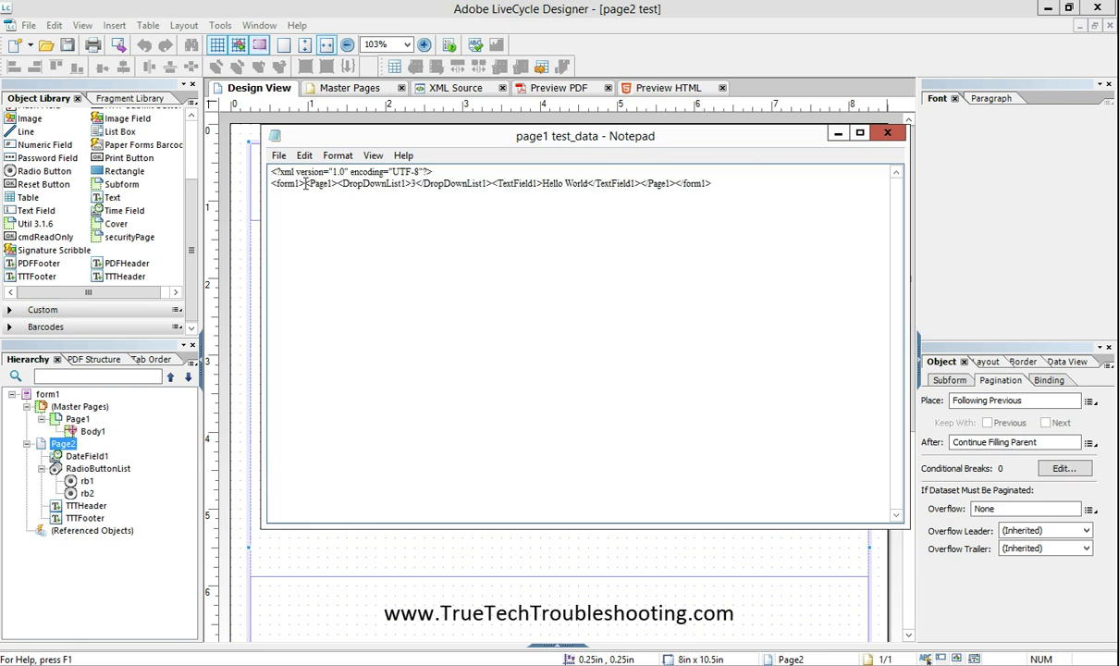
pyautogui.click(305, 184)
pyautogui.press('Return')
pyautogui.click(303, 195)
pyautogui.press('Return')
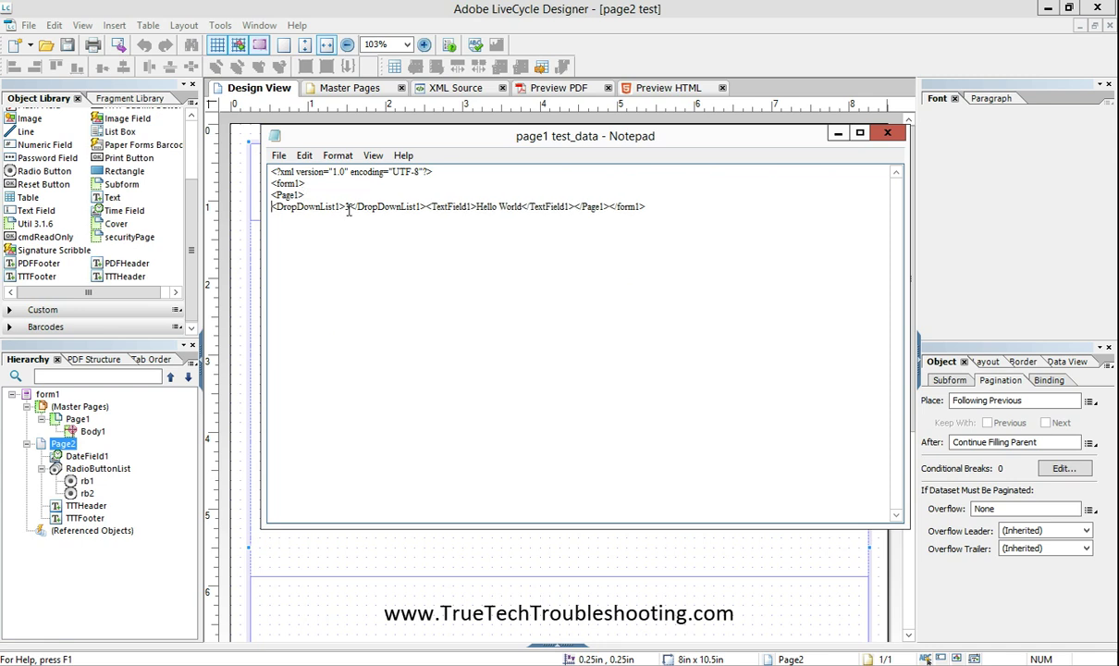
pyautogui.click(424, 206)
pyautogui.press('Return')
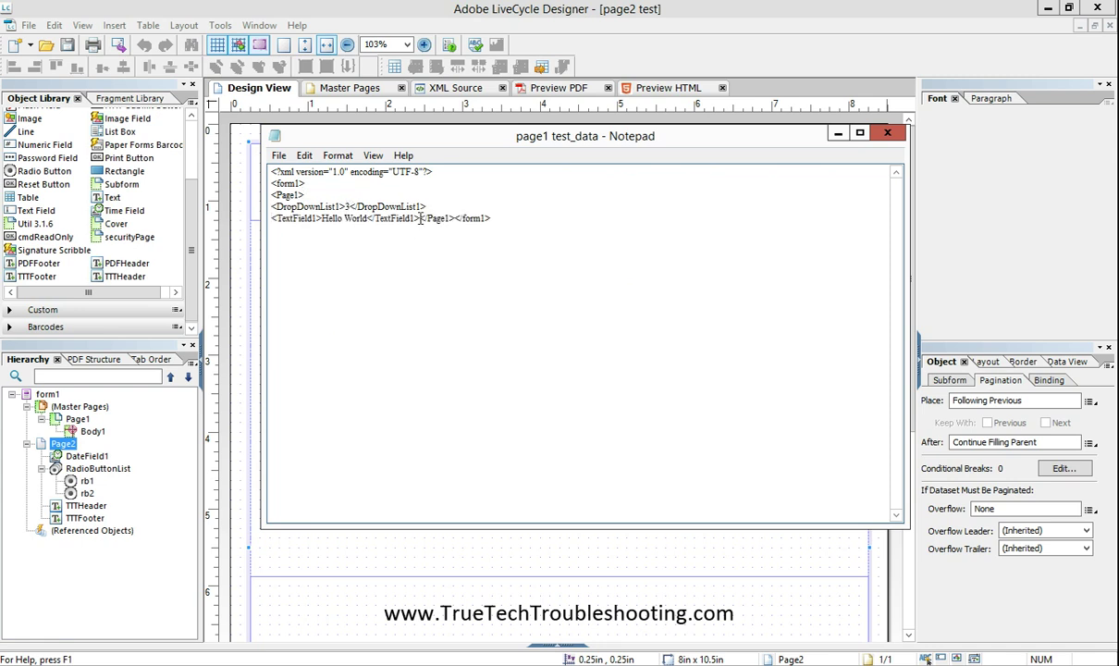
pyautogui.click(421, 219)
pyautogui.press('Return')
pyautogui.click(308, 231)
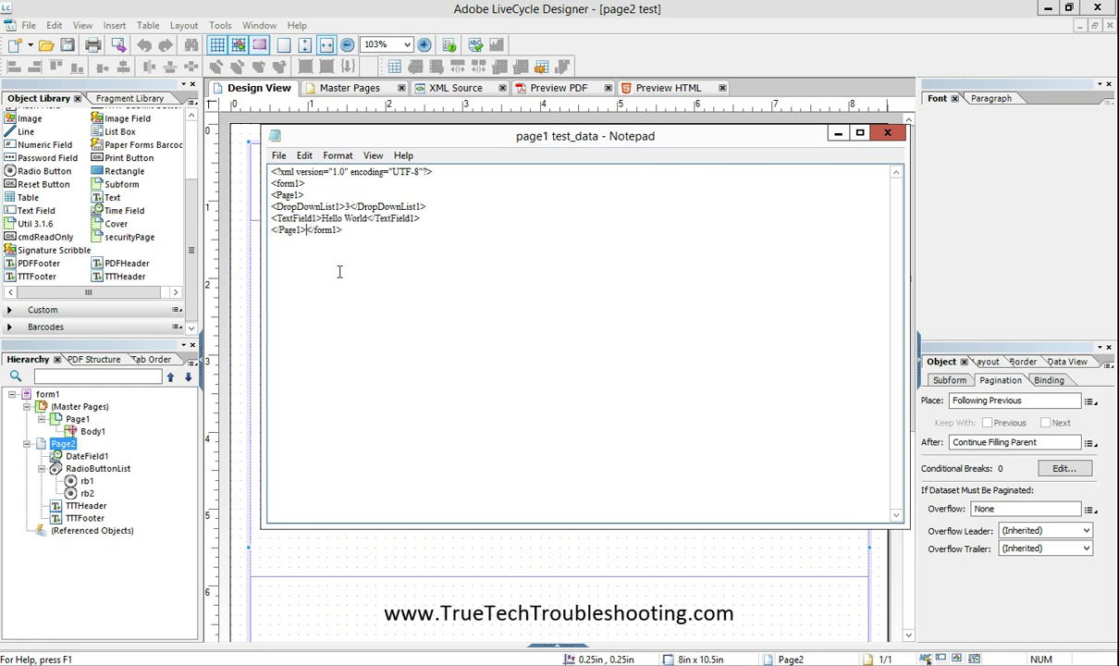
pyautogui.press('Return')
# - Indent the Page1, DropDownList1, TextField1 and closing Page1 lines by one space
pyautogui.click(272, 195)
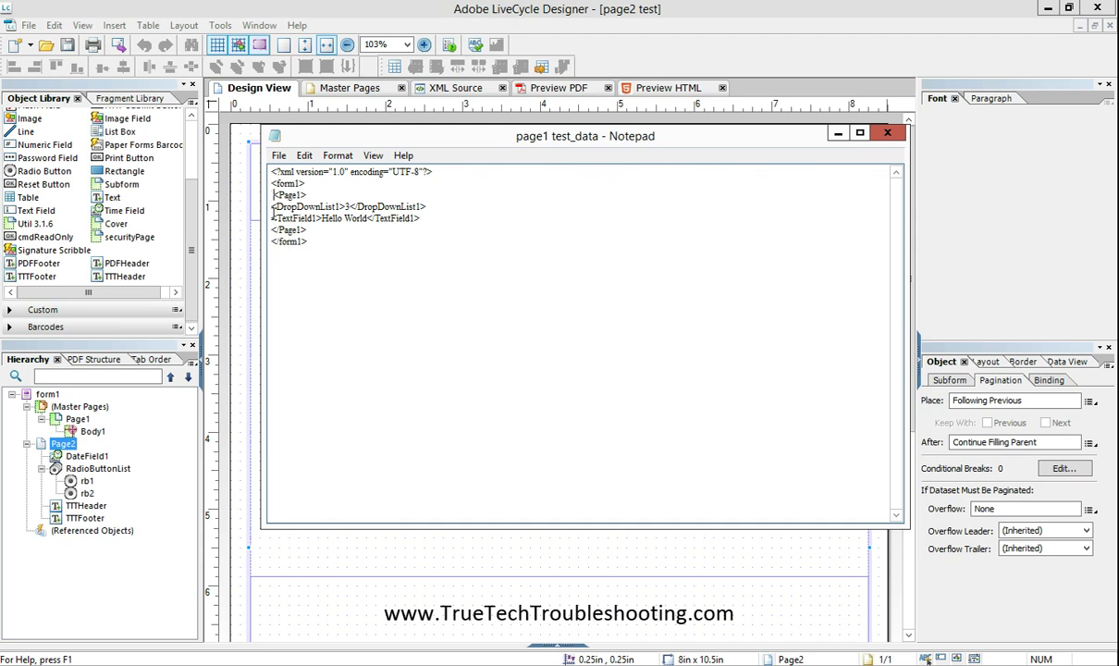
pyautogui.click(271, 208)
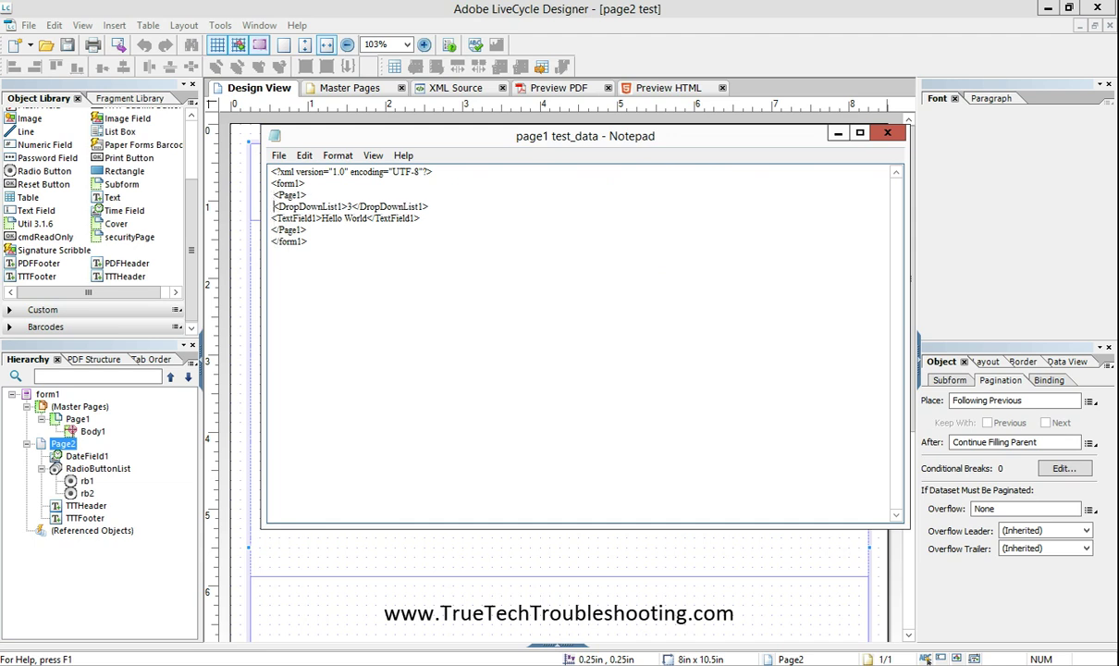
pyautogui.click(272, 219)
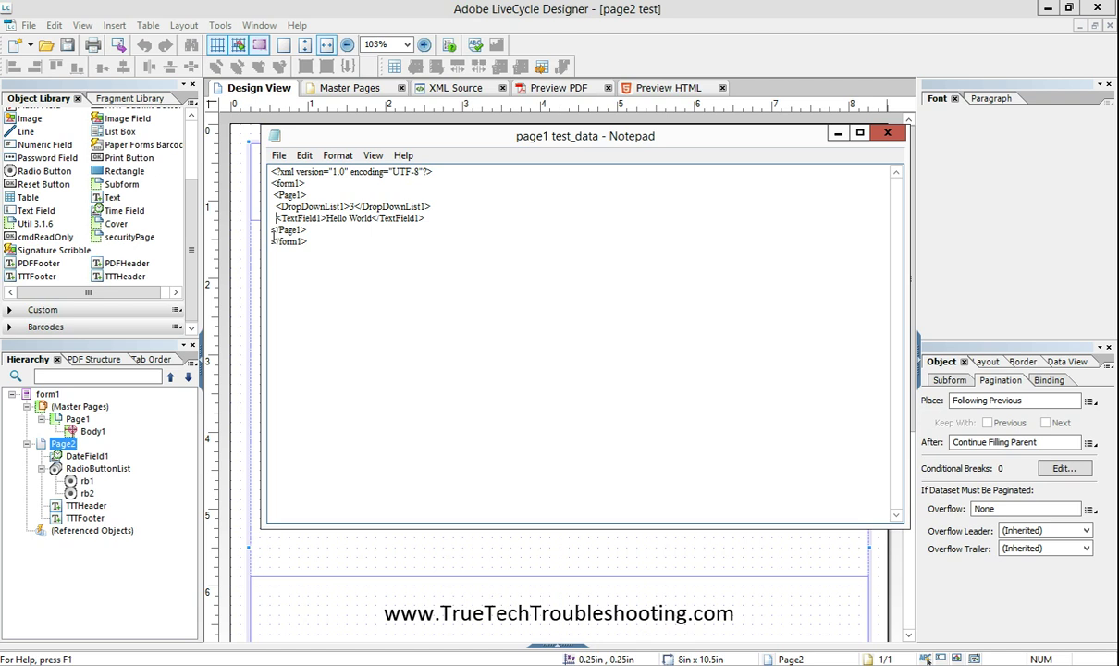
pyautogui.click(270, 231)
# - Open page2 test_data.xml in Notepad, declining to save page1 test_data changes
pyautogui.click(279, 156)
pyautogui.click(313, 190)
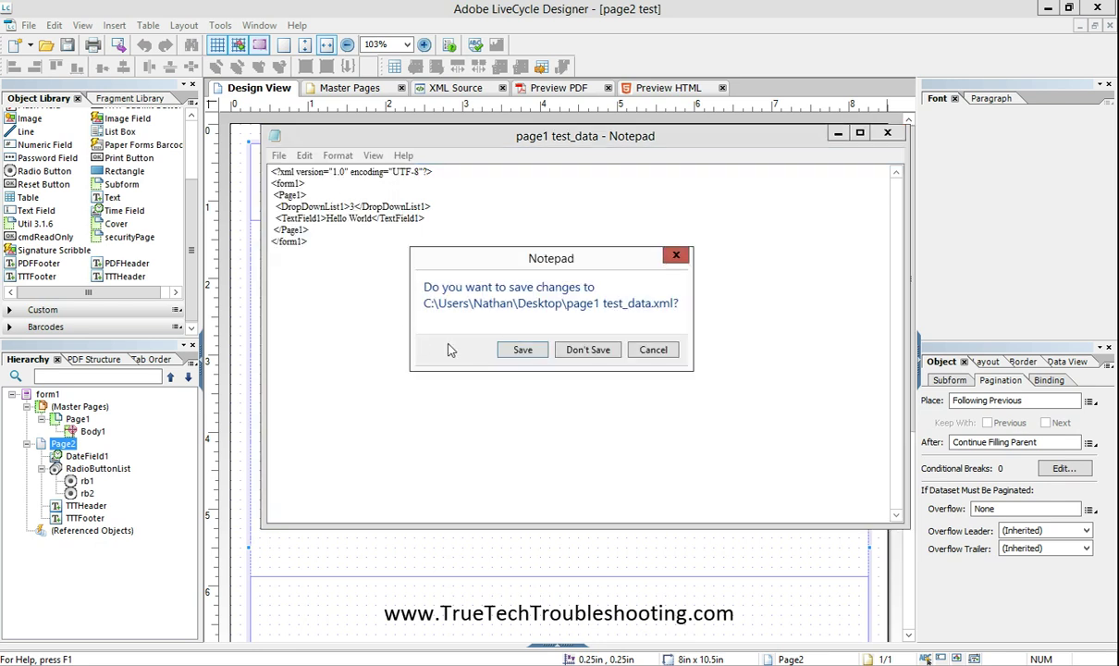
pyautogui.click(588, 349)
pyautogui.click(459, 447)
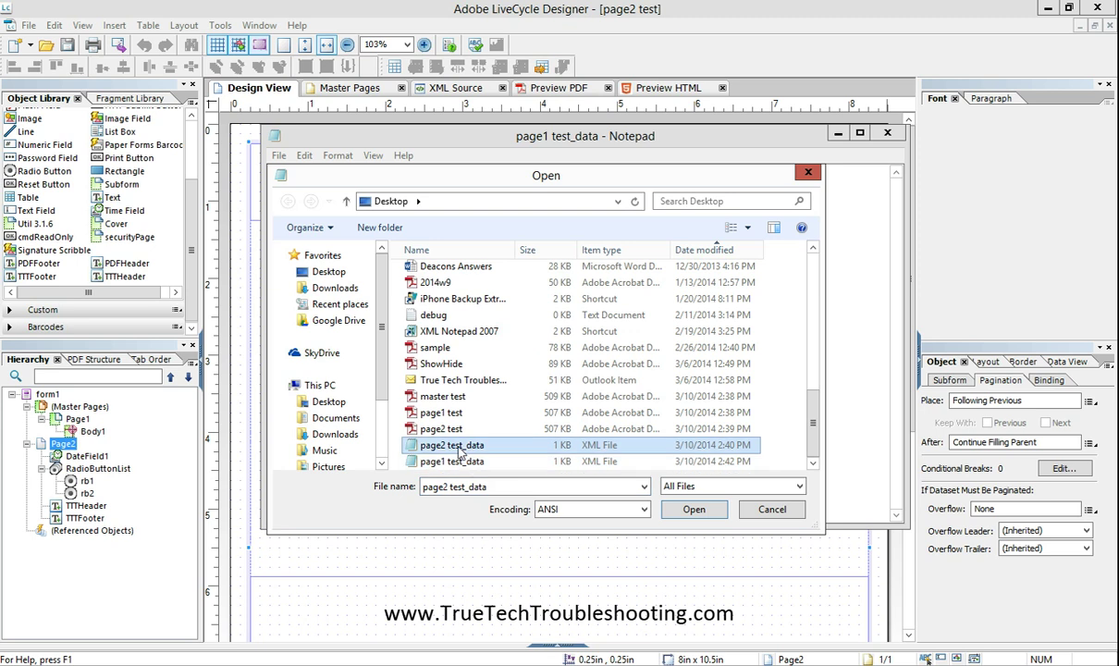
pyautogui.click(693, 509)
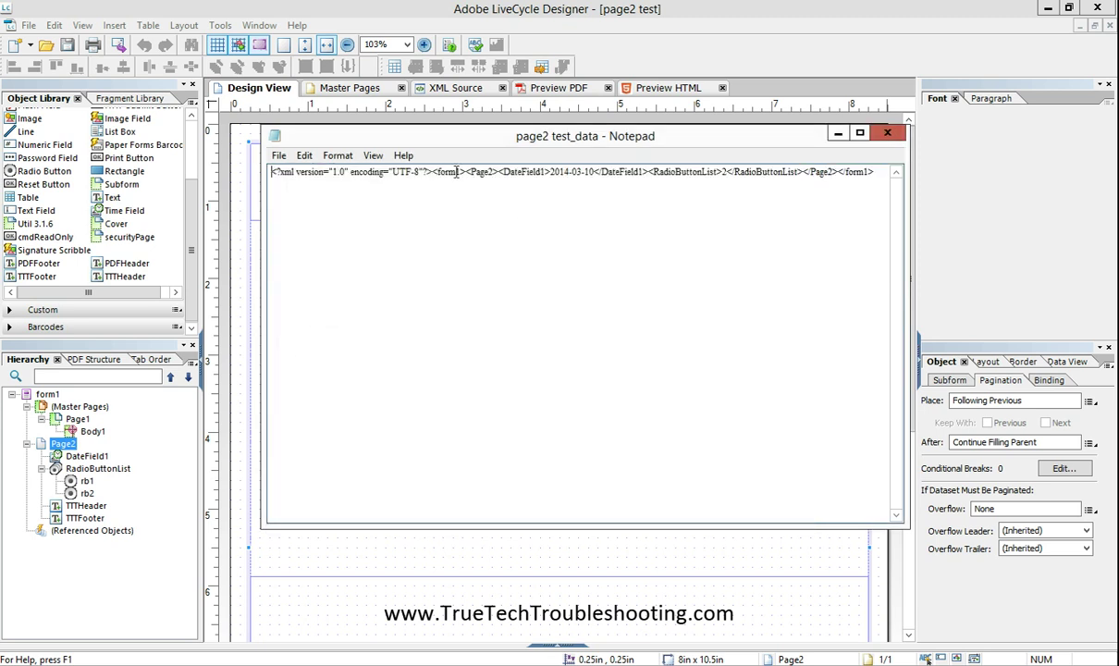
# - Split page2 test_data's XML onto separate lines and select the whole Page2 block
pyautogui.moveTo(464, 172); pyautogui.dragTo(792, 172)
pyautogui.click(577, 243)
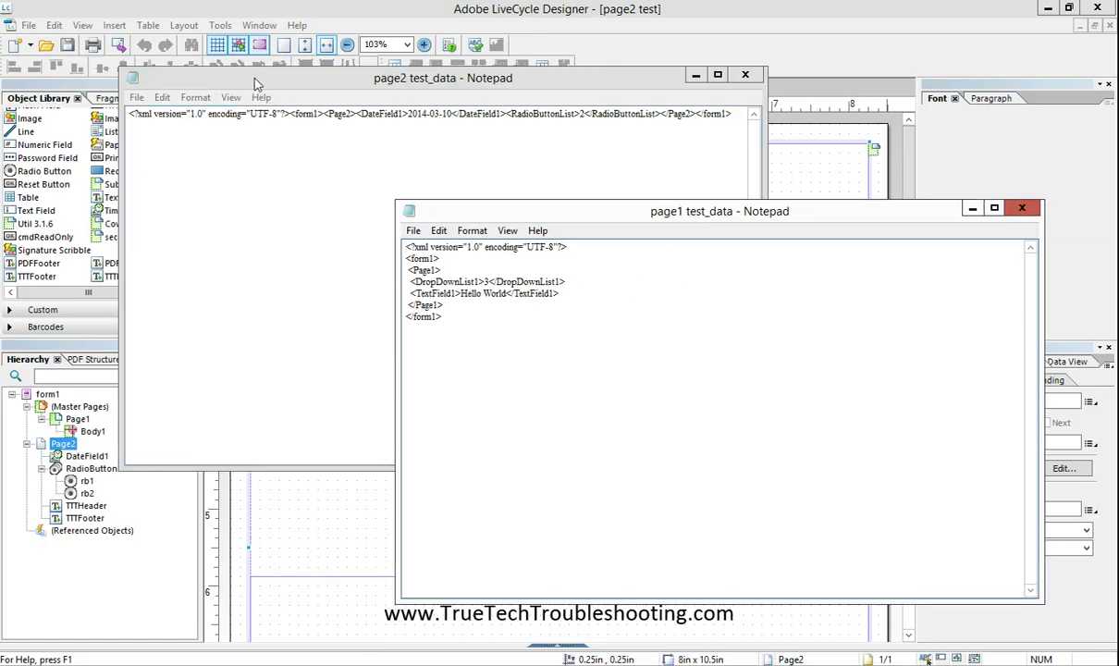
pyautogui.click(241, 74)
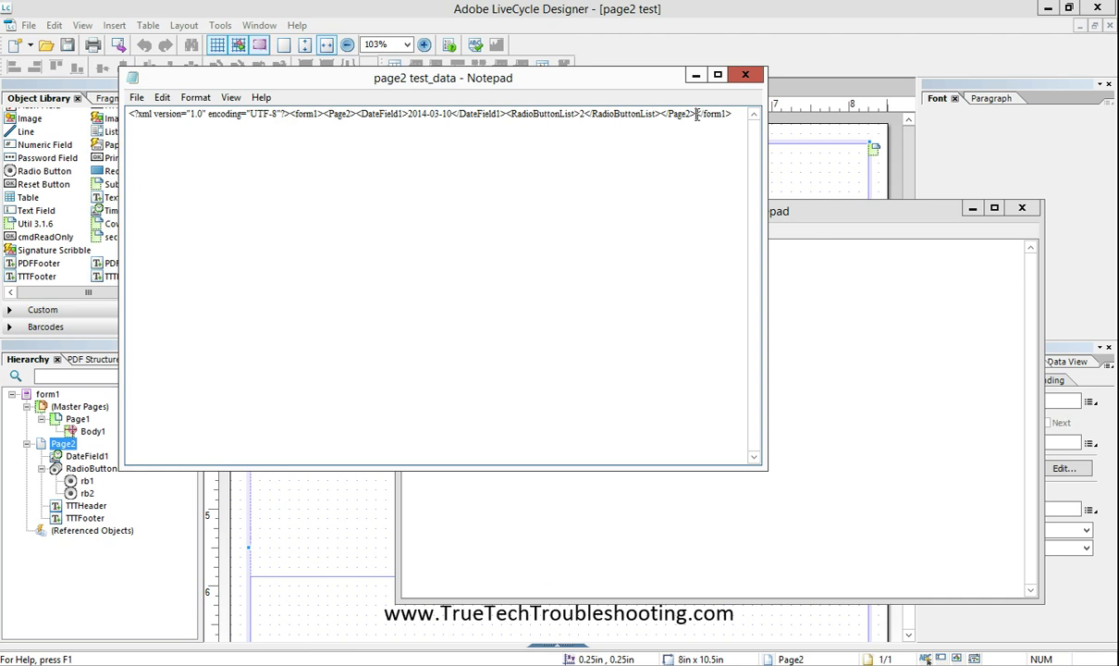
pyautogui.moveTo(695, 113); pyautogui.dragTo(318, 113)
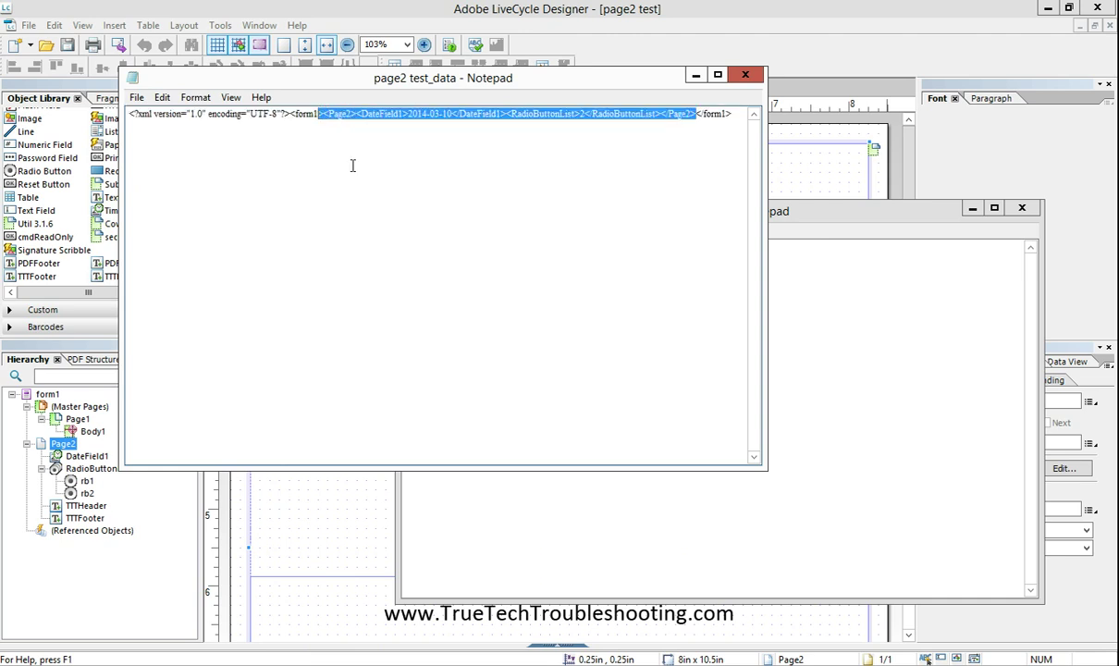
pyautogui.click(322, 119)
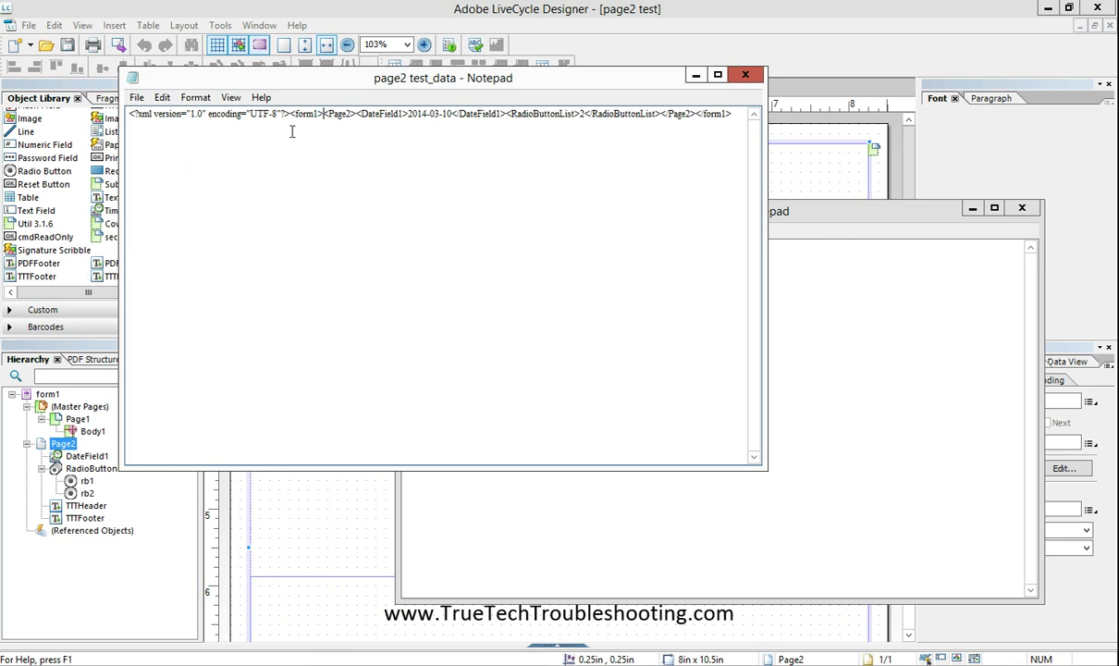
pyautogui.press('Return')
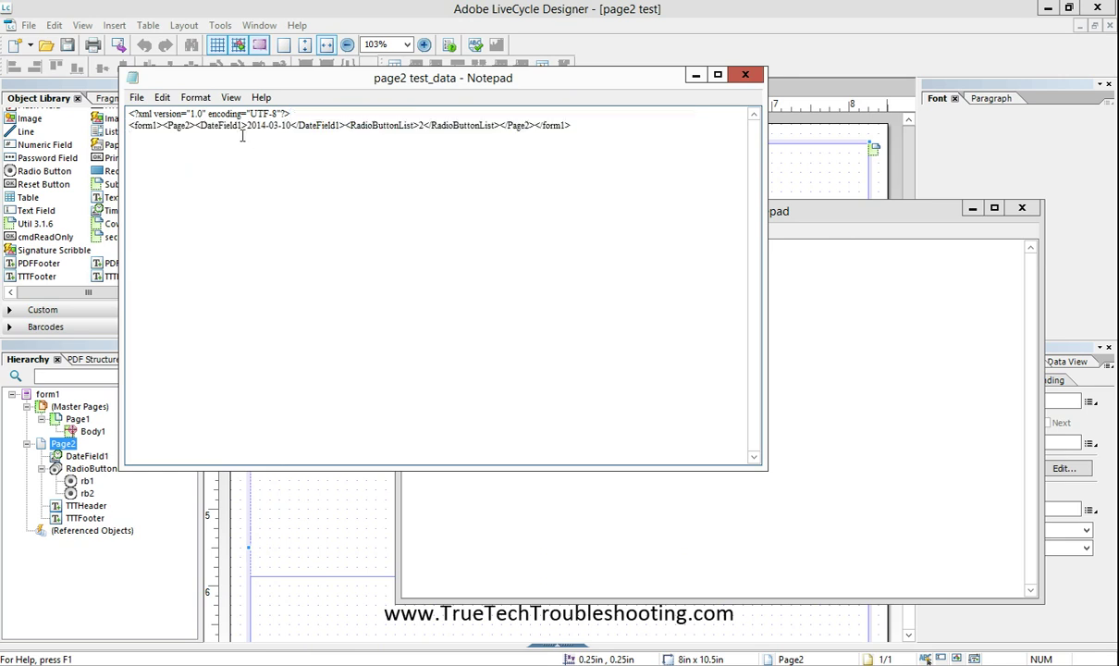
pyautogui.click(163, 124)
pyautogui.press('Return')
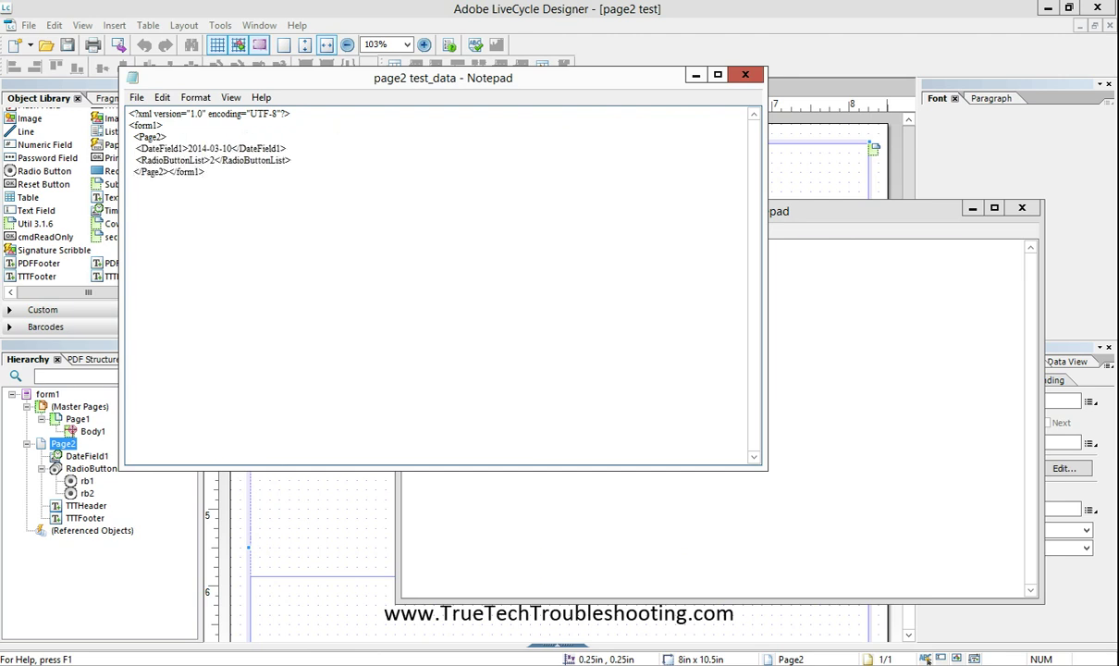
pyautogui.click(169, 172)
pyautogui.press('Return')
pyautogui.moveTo(170, 173); pyautogui.dragTo(134, 136)
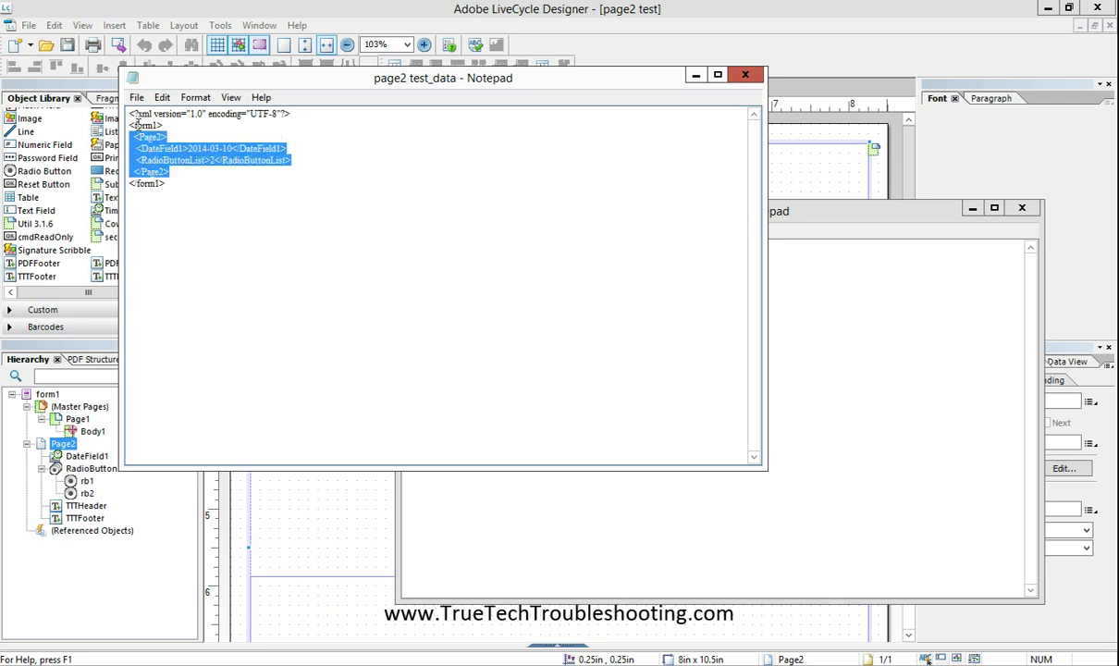
# - Cut the Page2 block and paste it on a new line after </Page1> in page1 test_data
pyautogui.hotkey('ctrl', 'x')
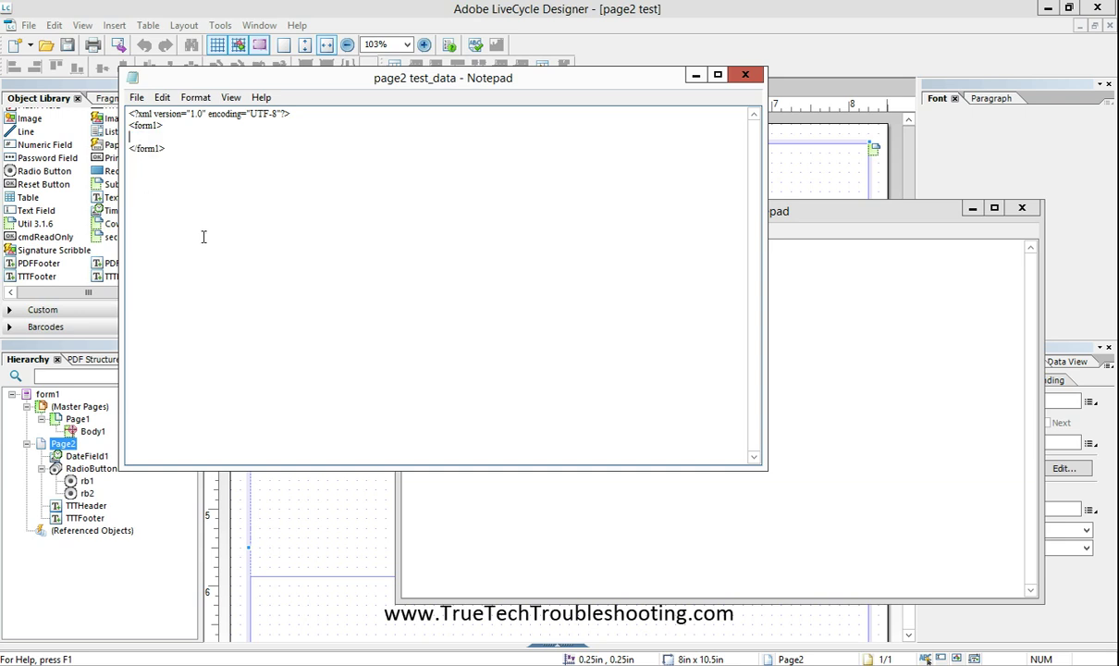
pyautogui.click(768, 346)
pyautogui.click(449, 304)
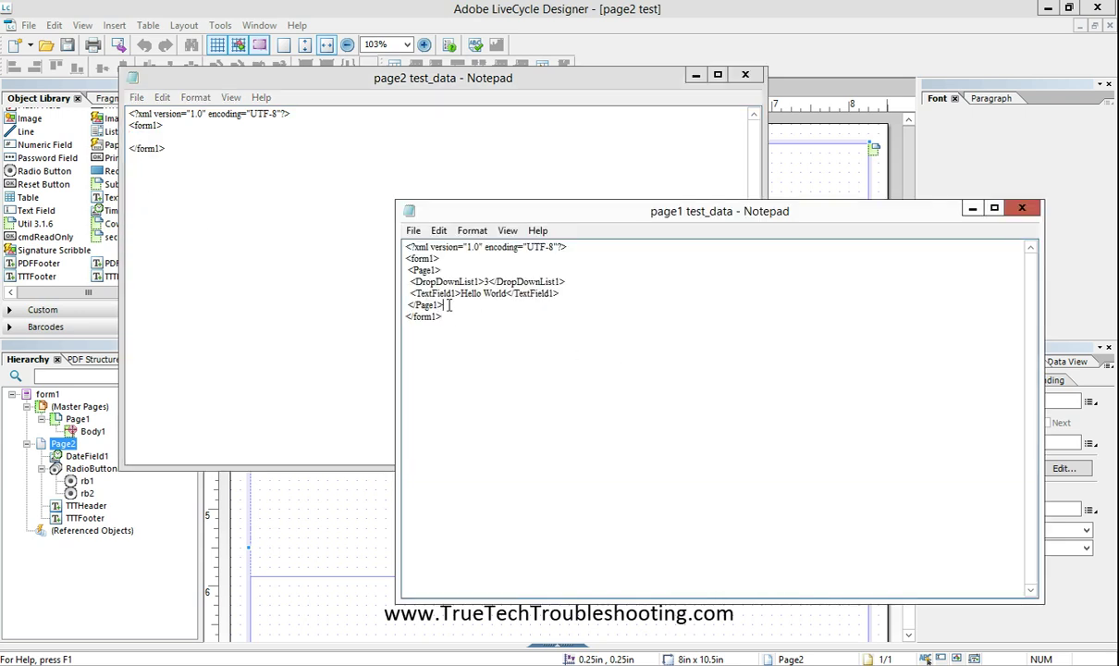
pyautogui.press('Return')
pyautogui.hotkey('ctrl', 'v')
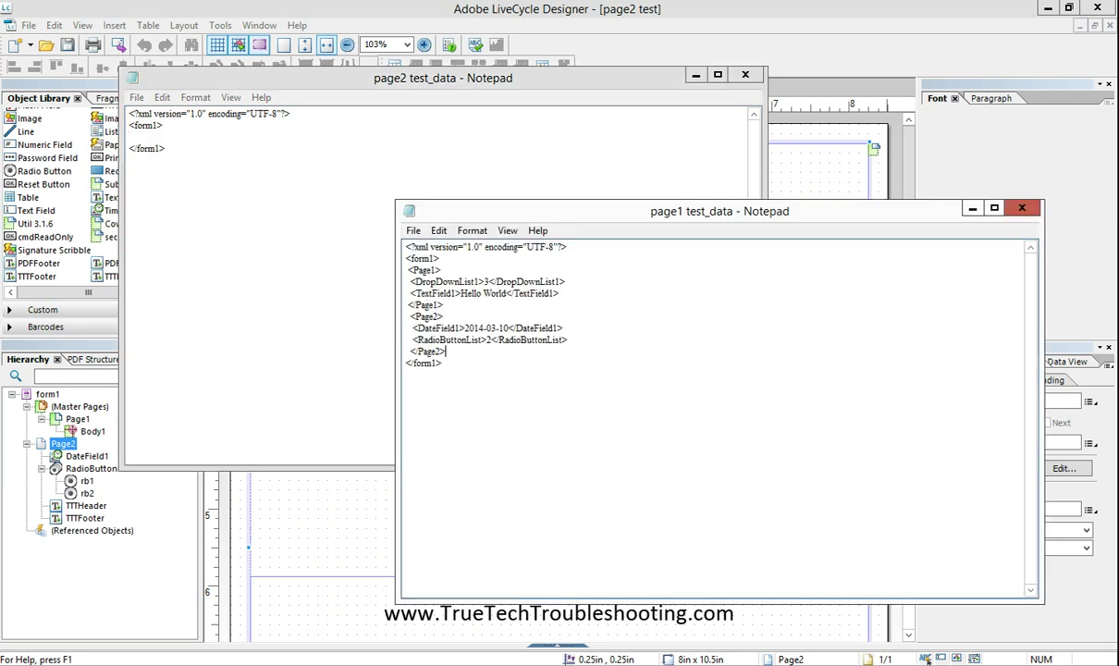
# - Save the combined file as 'master test_data.xml' using the All Files type
pyautogui.click(413, 230)
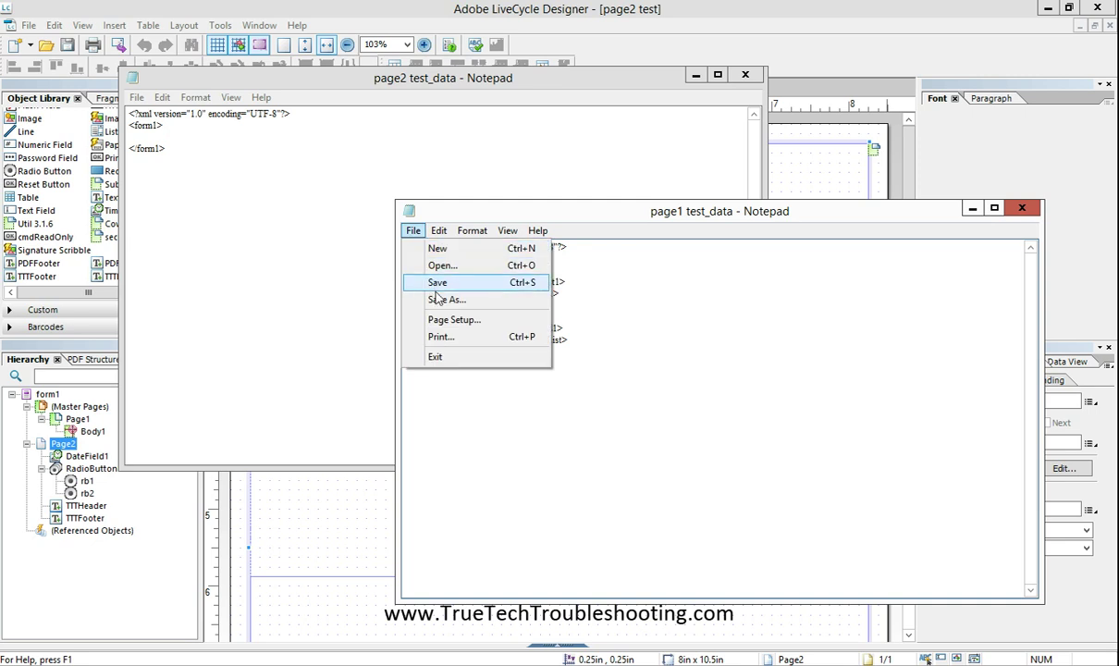
pyautogui.click(440, 302)
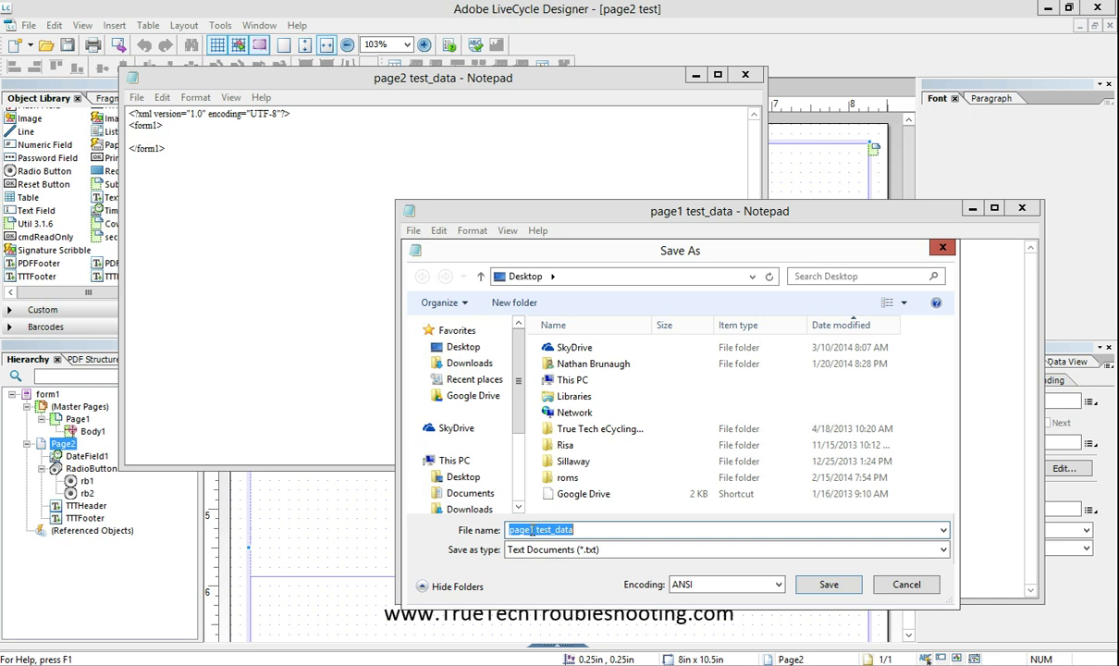
pyautogui.click(531, 530)
pyautogui.press('BackSpace')
pyautogui.press('BackSpace')
pyautogui.press('BackSpace')
pyautogui.press('BackSpace')
pyautogui.press('BackSpace')
pyautogui.press('BackSpace')
pyautogui.write('m')
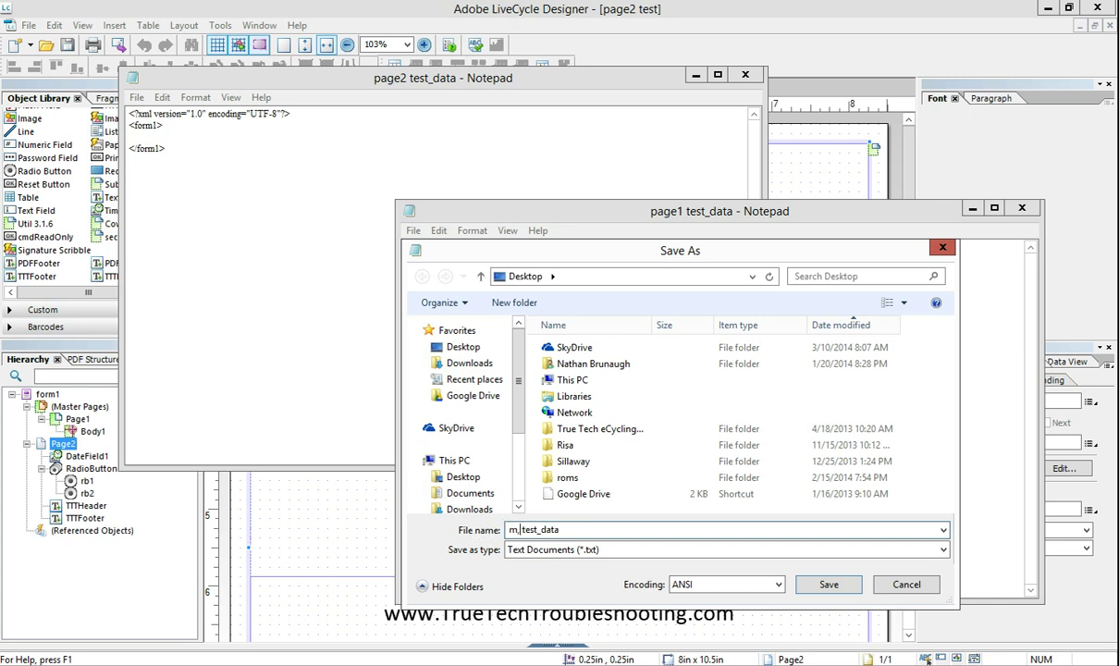
pyautogui.write('aster')
pyautogui.click(688, 549)
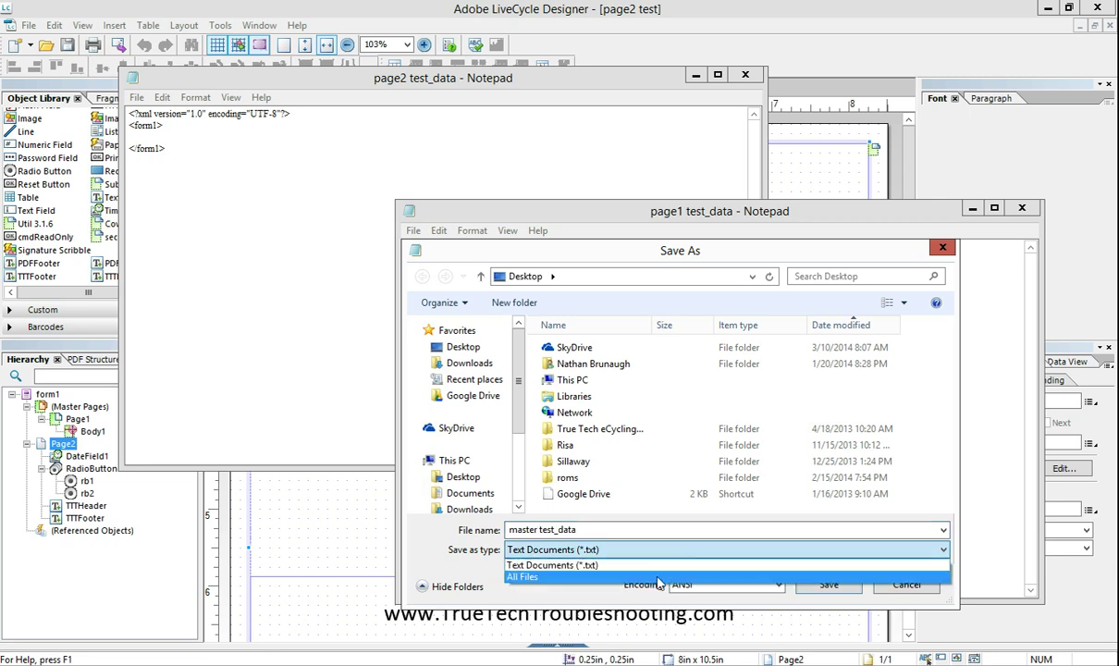
pyautogui.click(658, 577)
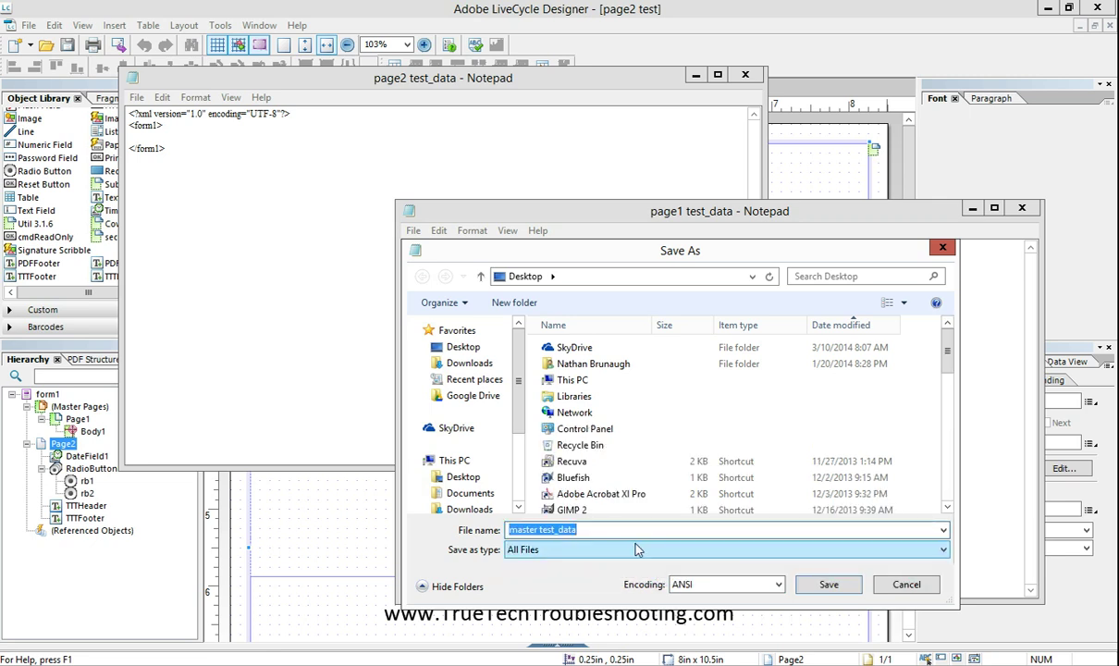
pyautogui.write('.')
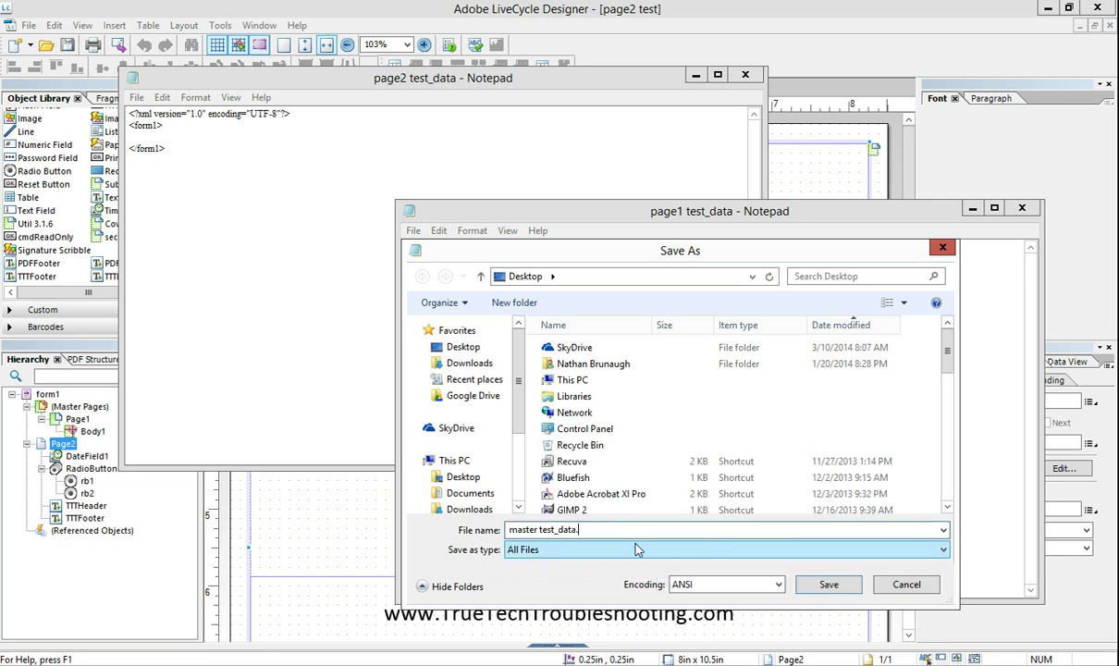
pyautogui.write('xml')
pyautogui.click(828, 585)
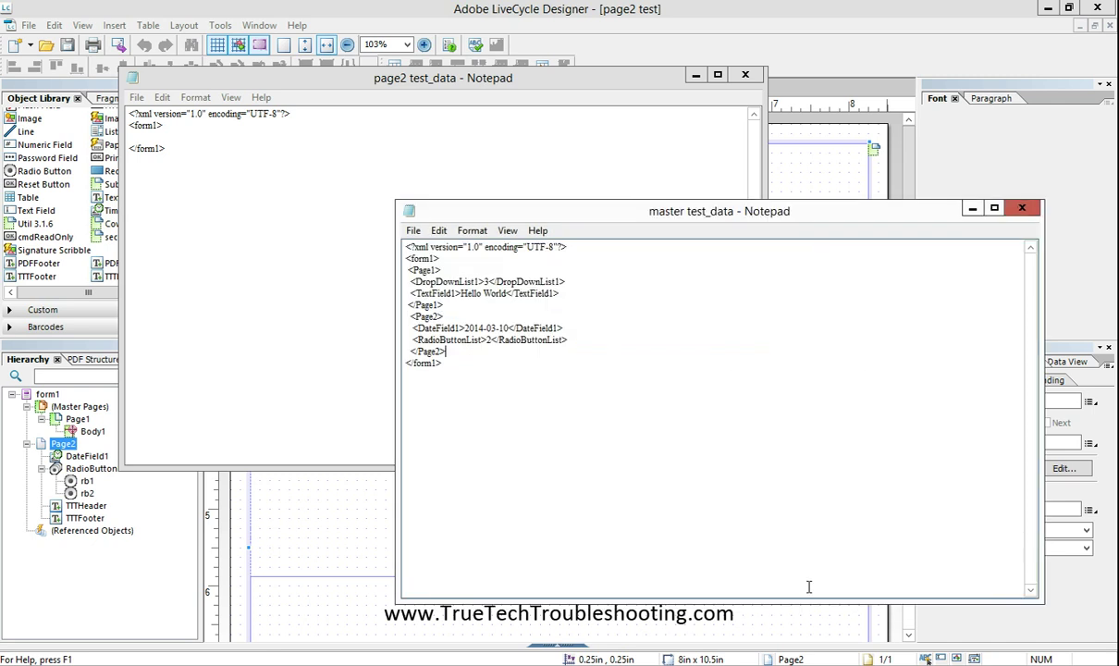
# - Close both Notepad windows, discarding changes to page2 test_data
pyautogui.click(746, 74)
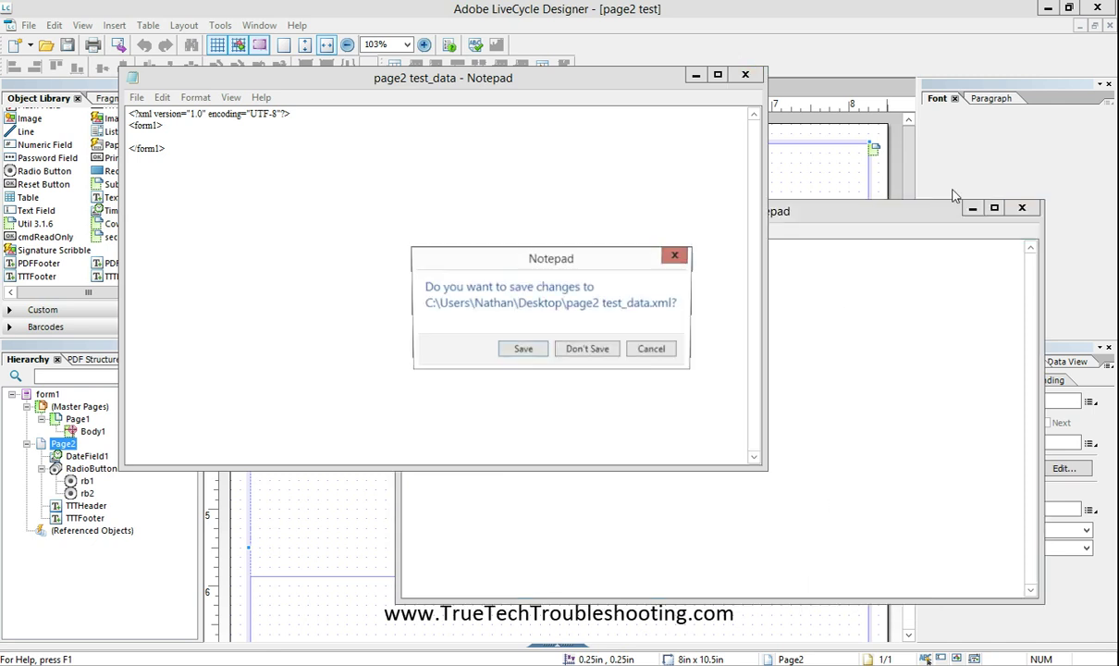
pyautogui.click(591, 351)
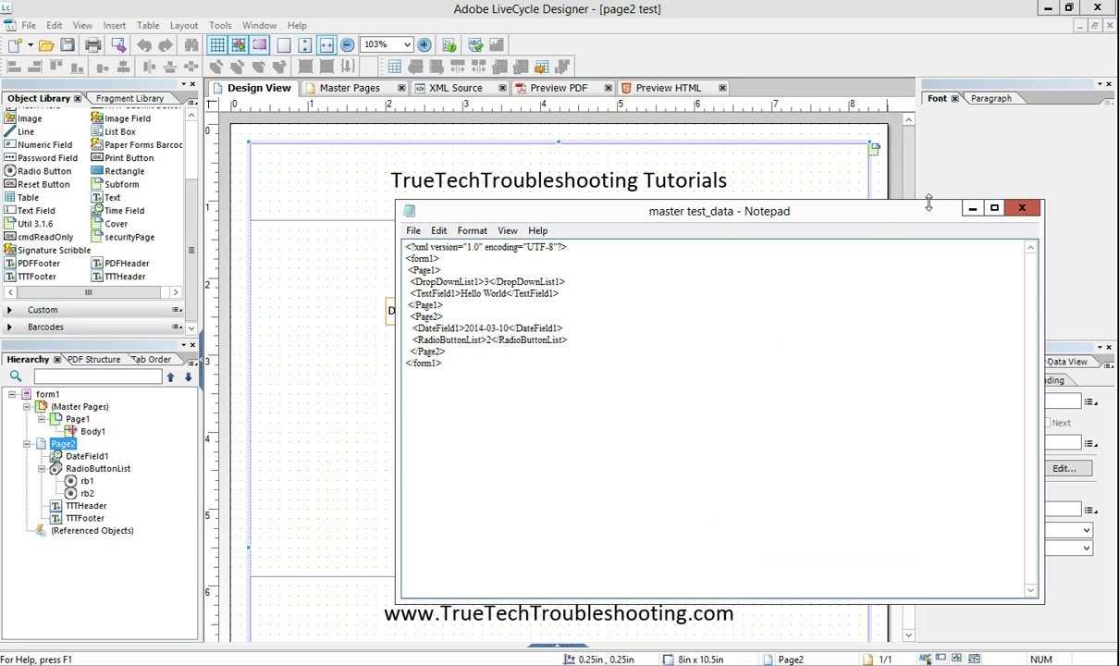
pyautogui.click(1019, 209)
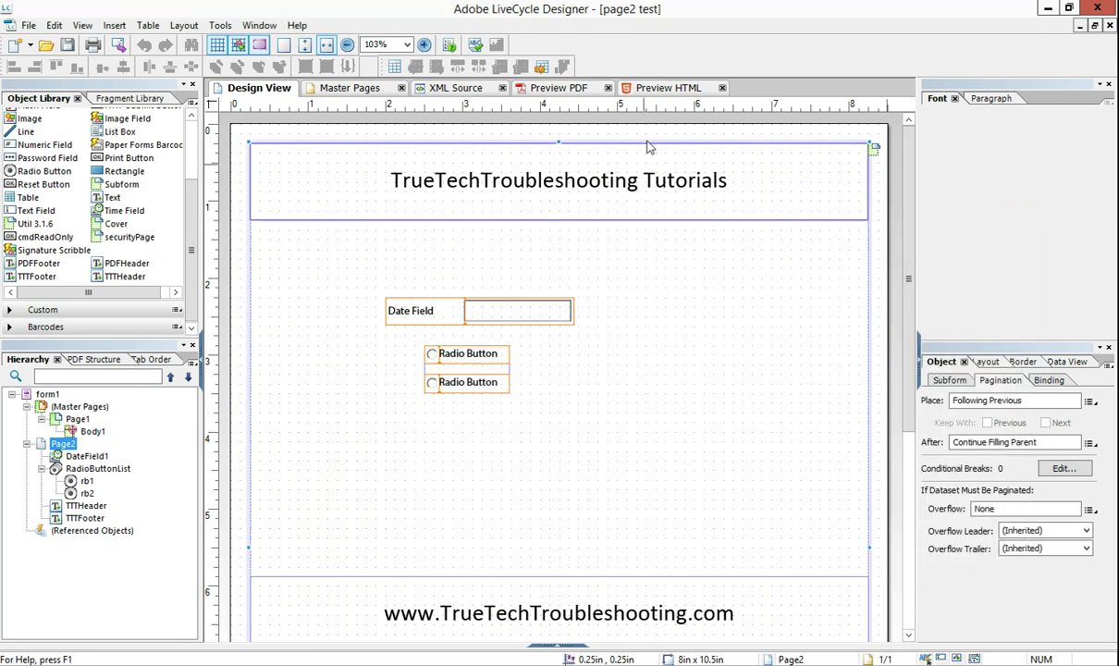
# - Close the HTML preview, launch Acrobat XI Pro and open master test.pdf
pyautogui.click(722, 88)
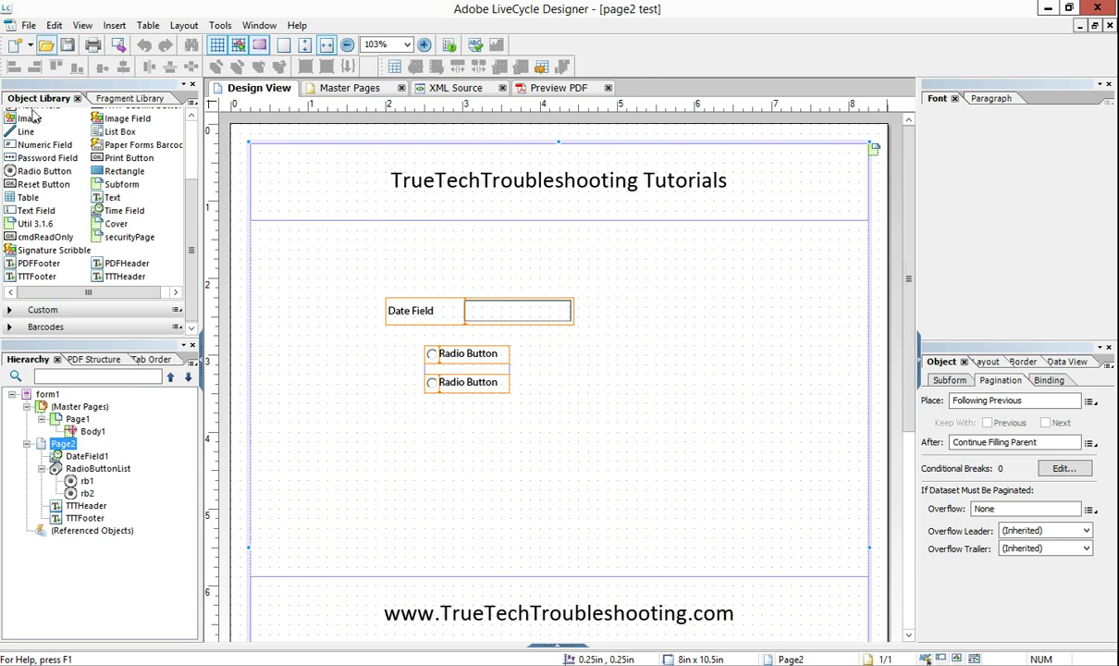
pyautogui.press('super')
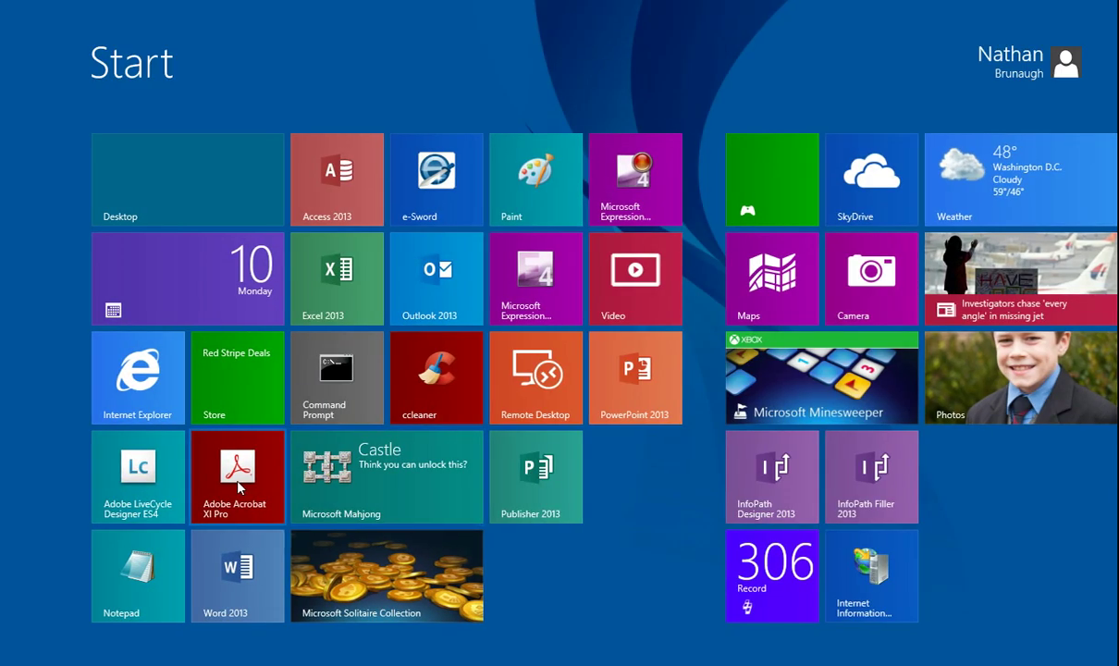
pyautogui.click(242, 467)
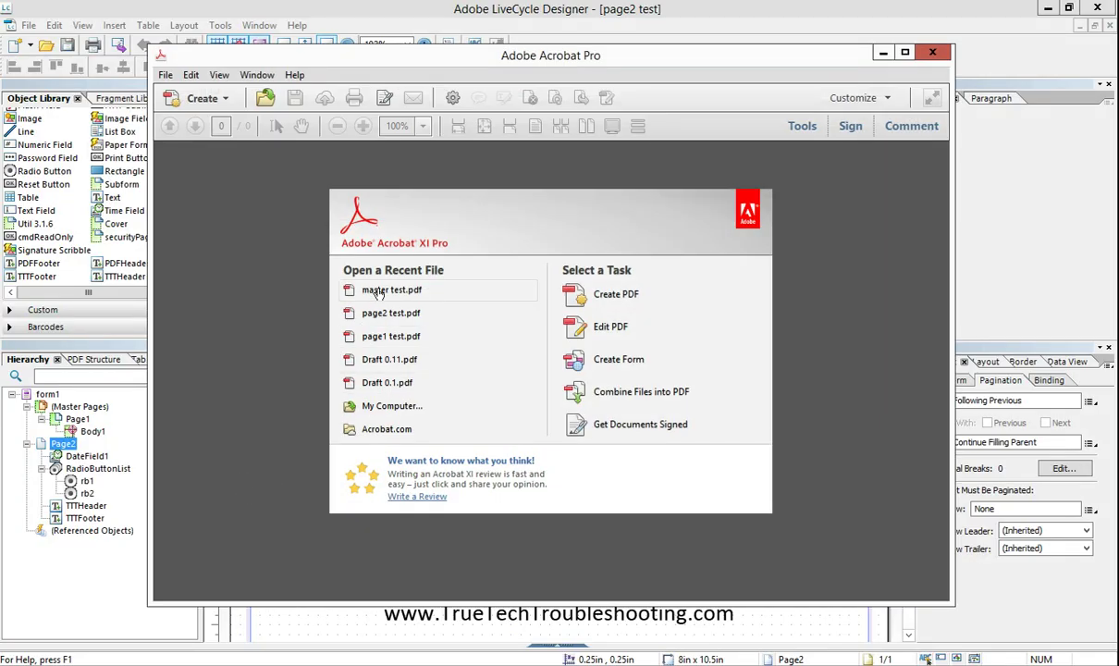
pyautogui.click(378, 293)
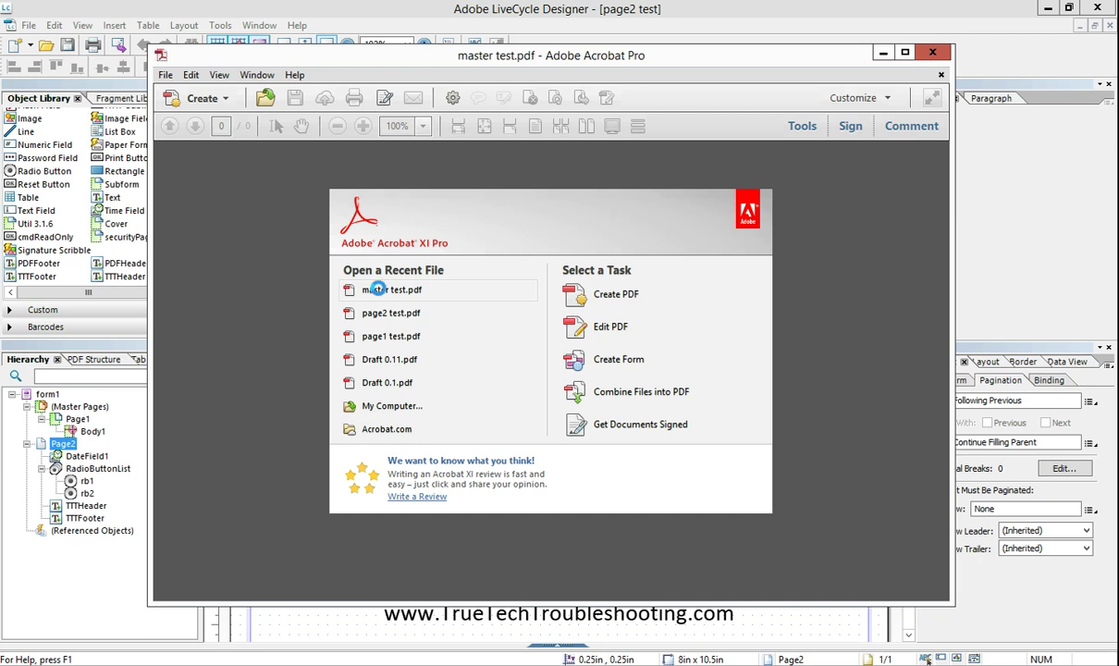
# - Import master test_data.xml into the form via More Form Options > Import Data
pyautogui.click(803, 127)
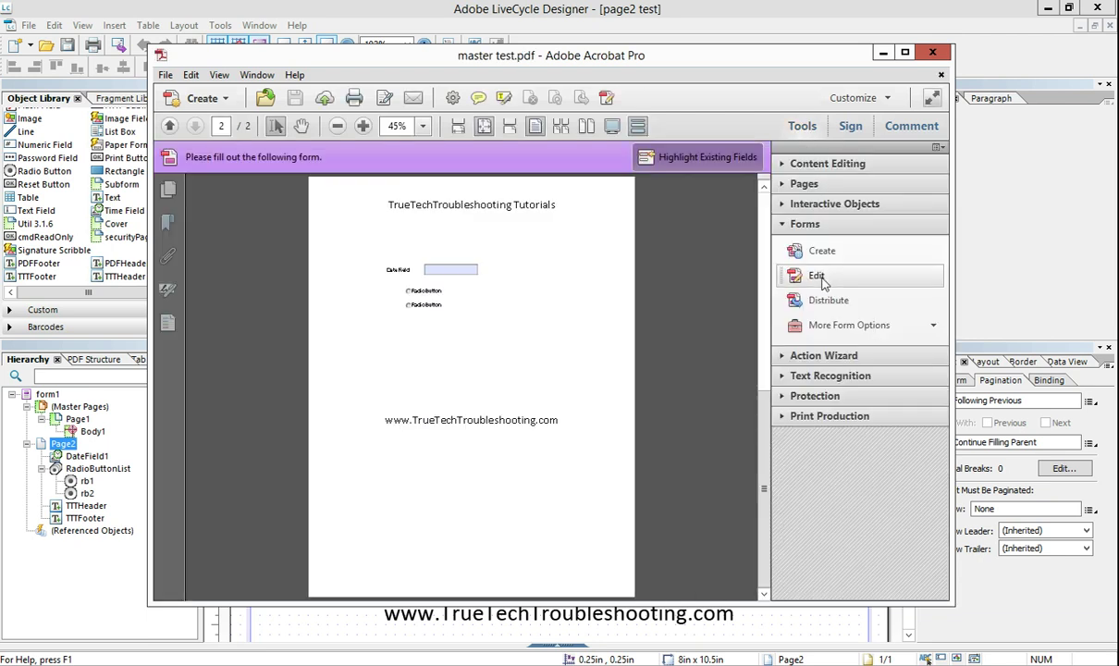
pyautogui.click(785, 225)
pyautogui.click(784, 225)
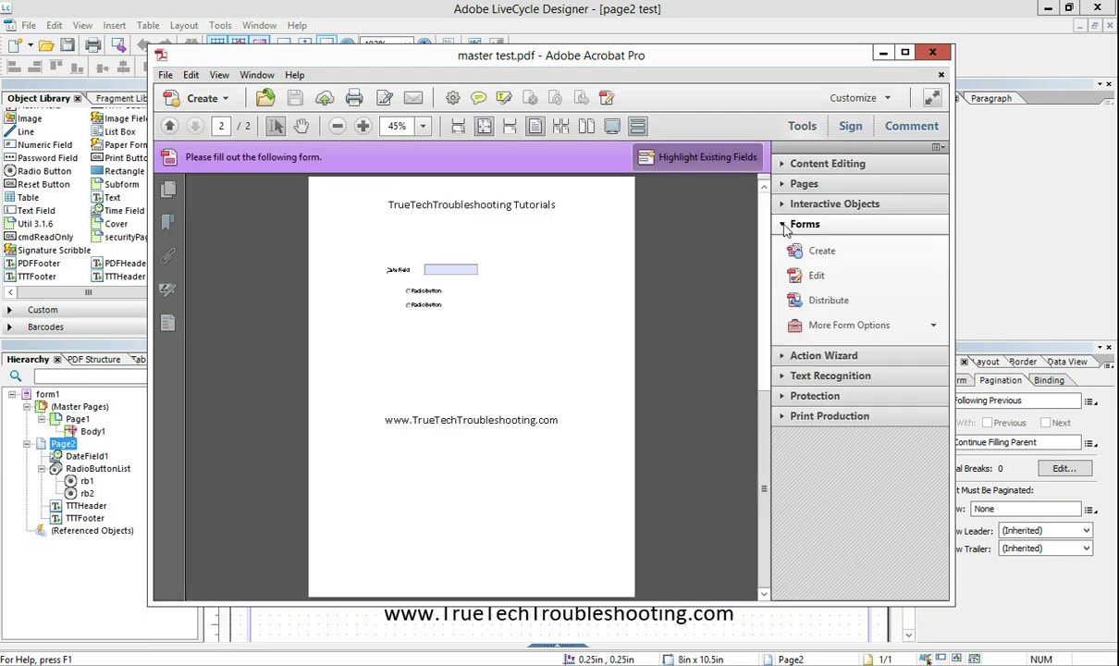
pyautogui.click(797, 324)
pyautogui.click(846, 391)
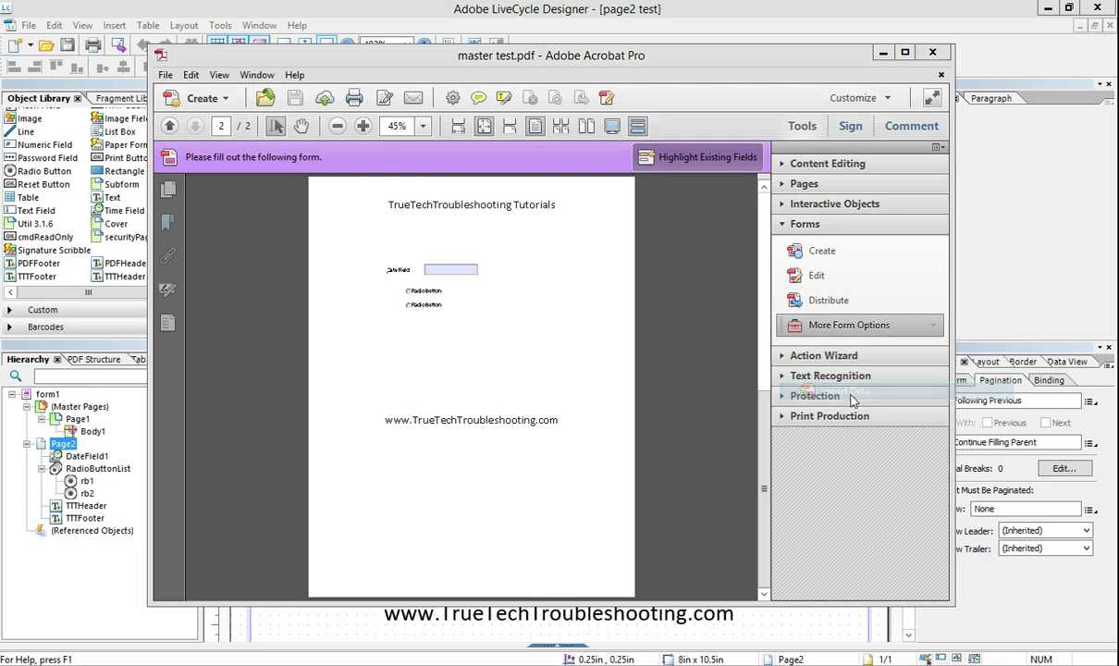
pyautogui.click(342, 384)
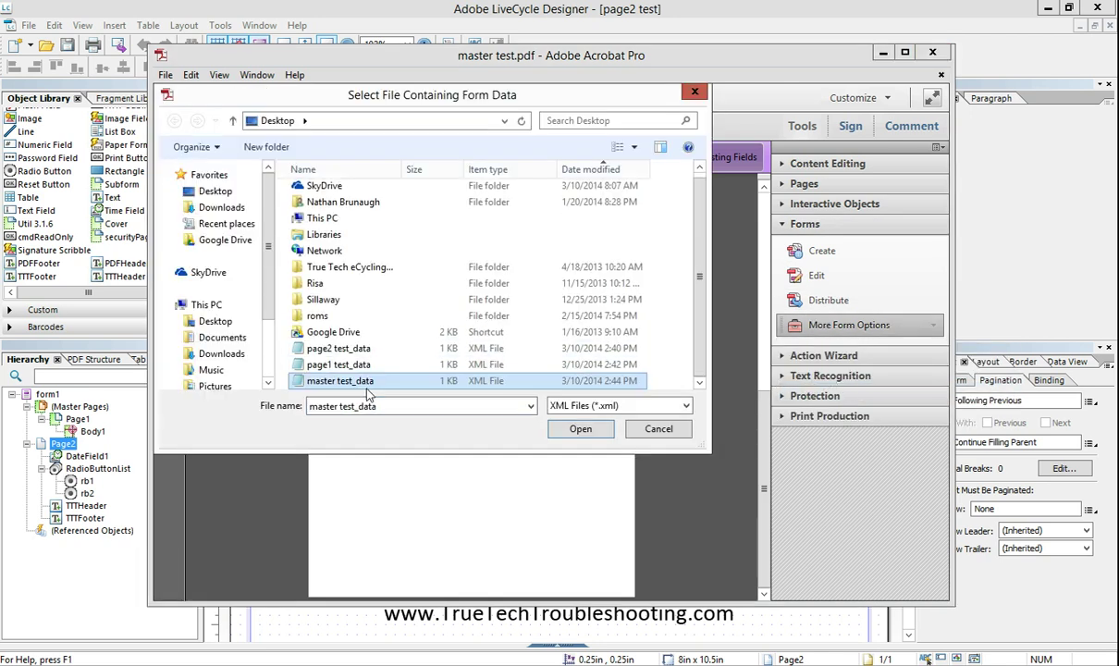
pyautogui.click(591, 432)
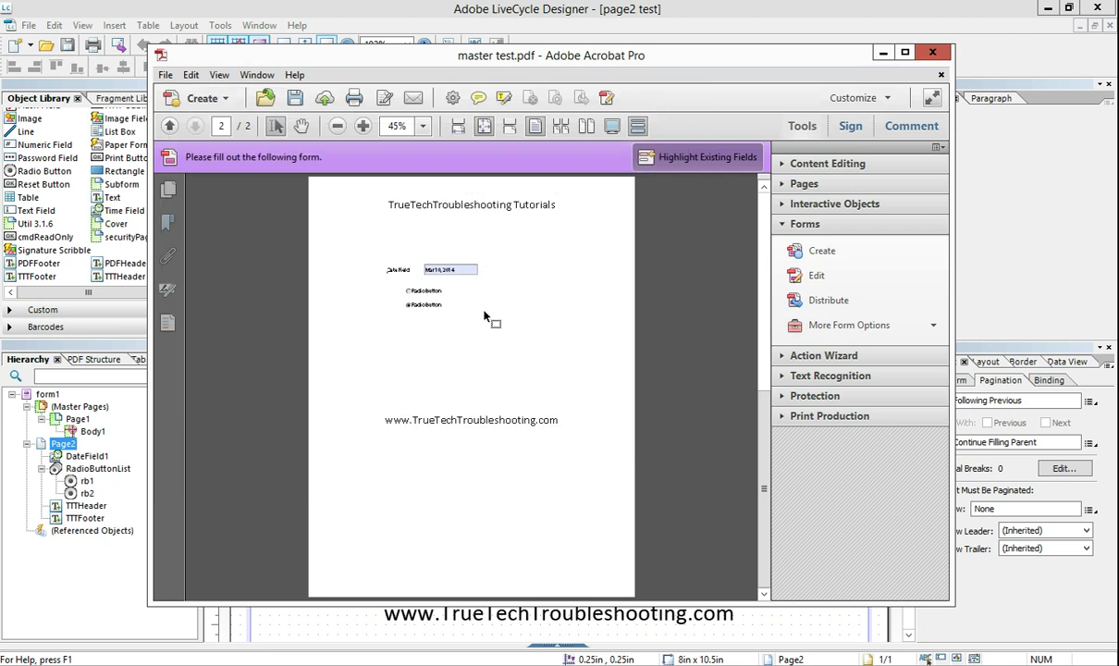
# - Check page 1's filled fields, then close master test.pdf
pyautogui.moveTo(764, 488)
pyautogui.mouseDown()
pyautogui.moveTo(764, 291)
pyautogui.moveTo(764, 488)
pyautogui.mouseUp()
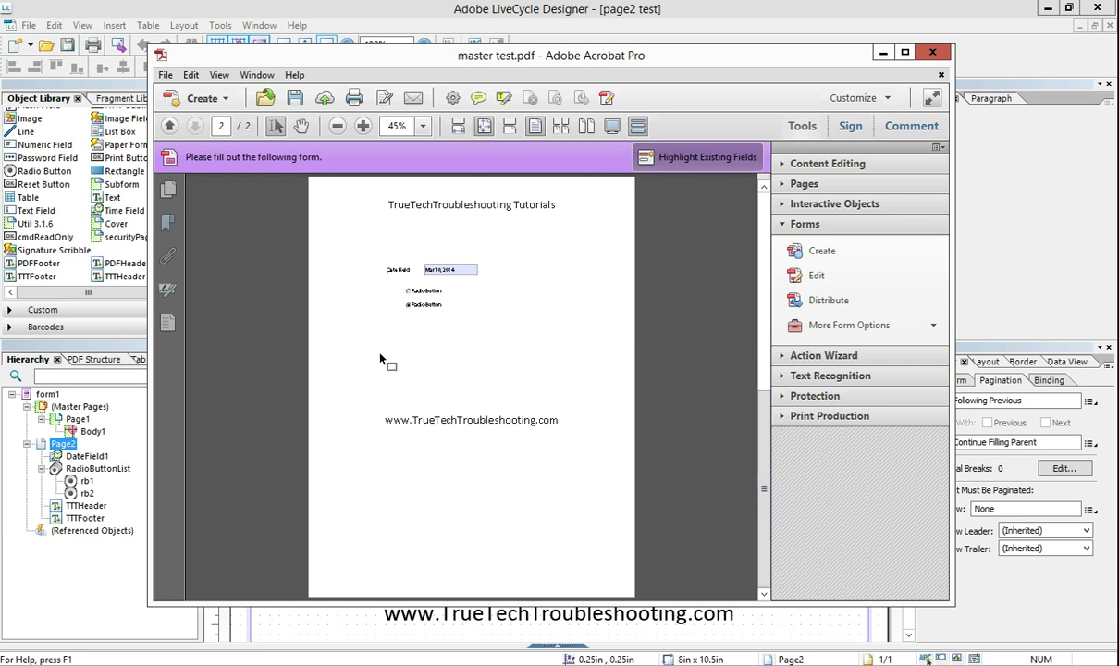
pyautogui.click(764, 366)
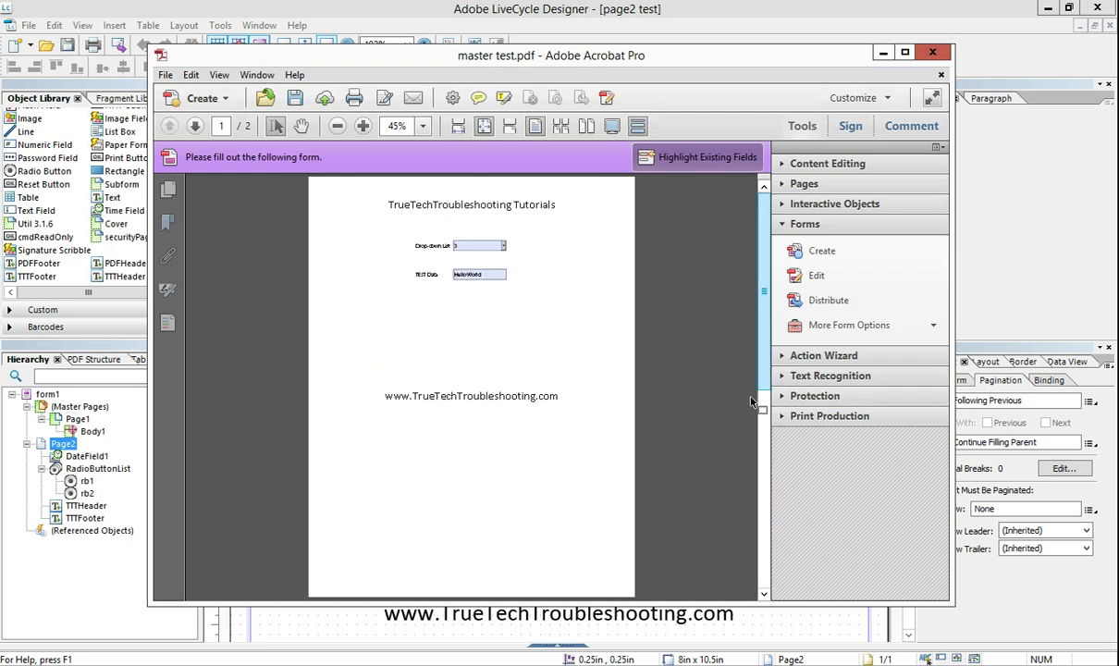
pyautogui.click(932, 52)
# - Close master test.pdf without saving the imported data and relaunch Adobe Acrobat XI Pro
pyautogui.click(642, 367)
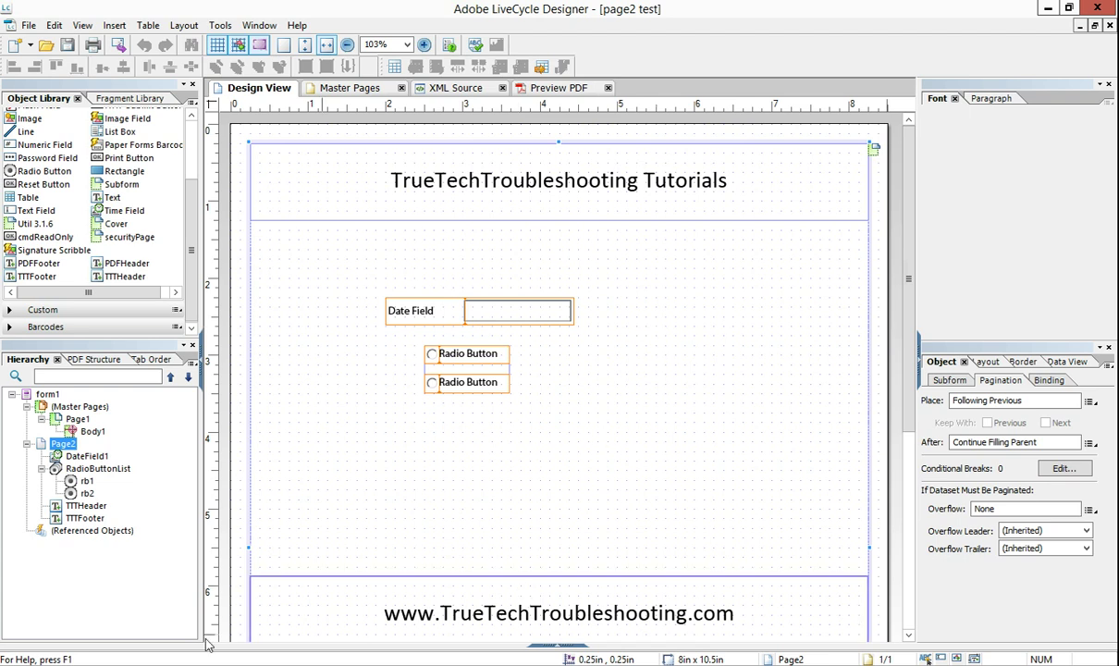
pyautogui.press('super')
pyautogui.click(236, 462)
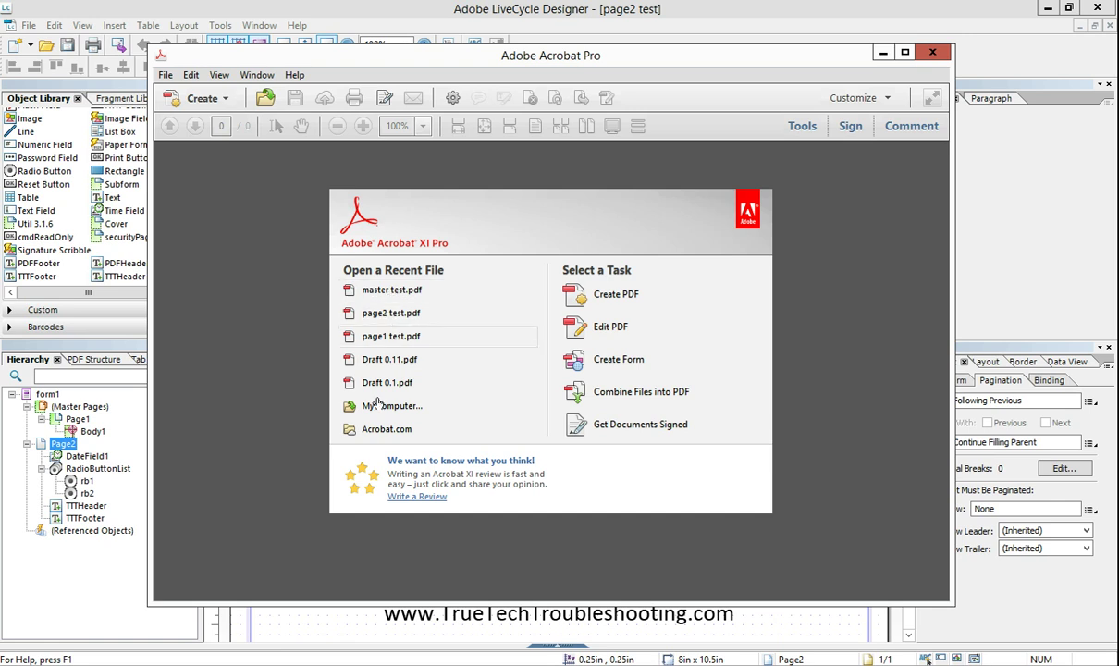
# - Open page1 test.pdf from Acrobat's Recent Files list
pyautogui.press('Return')
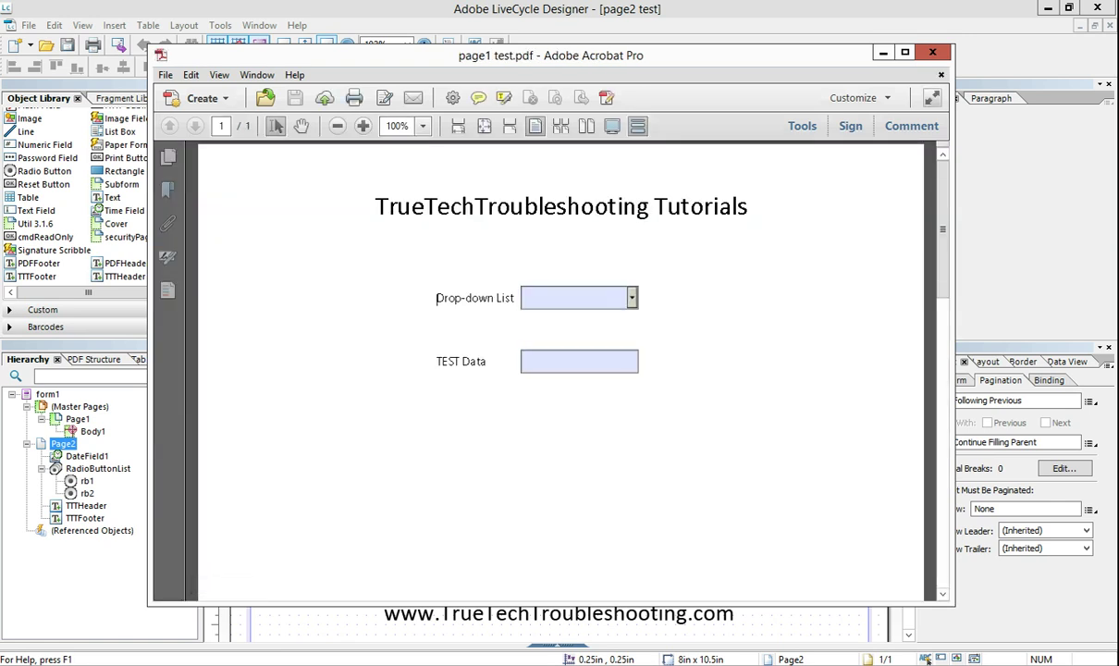
pyautogui.press('super')
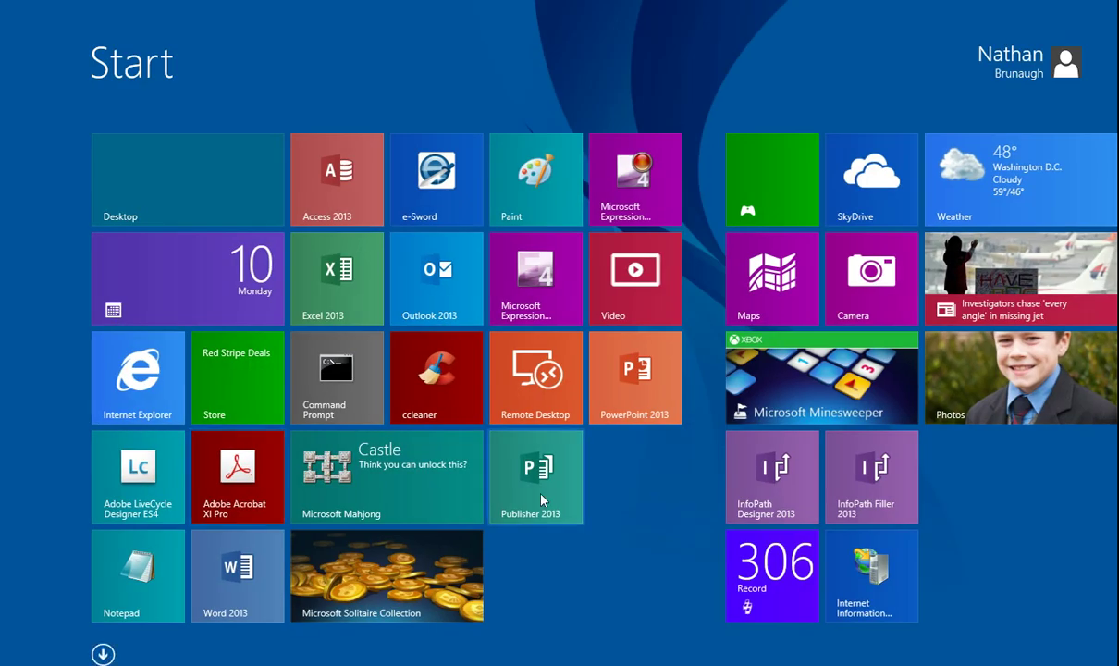
pyautogui.click(237, 459)
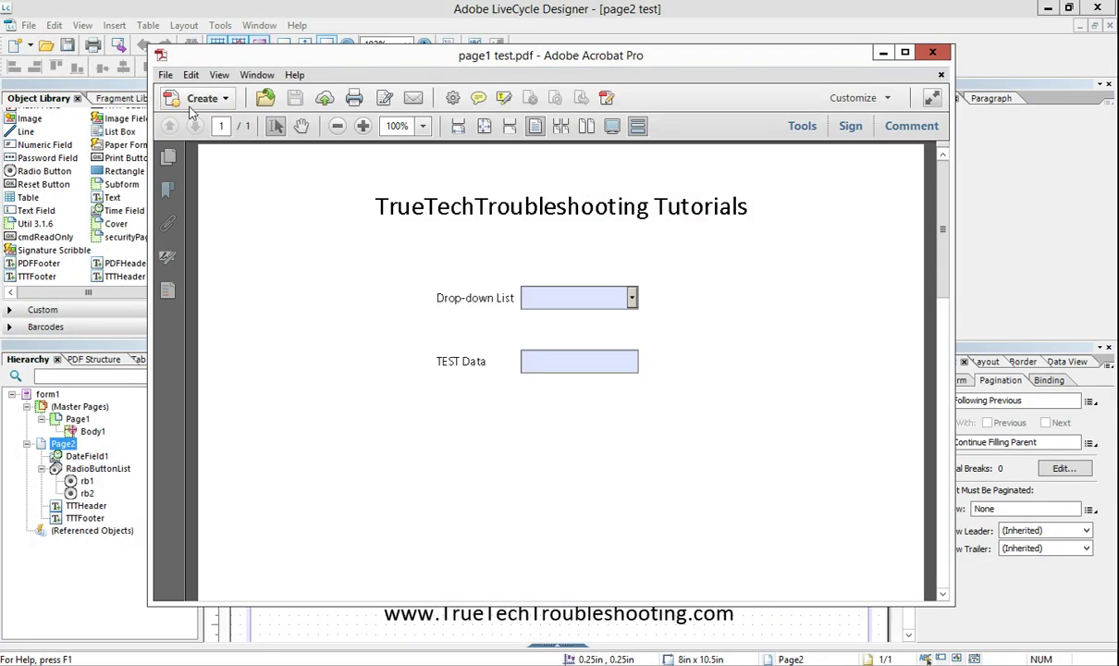
# - Open page2 test.pdf in a second window and show page thumbnails in both windows
pyautogui.click(165, 75)
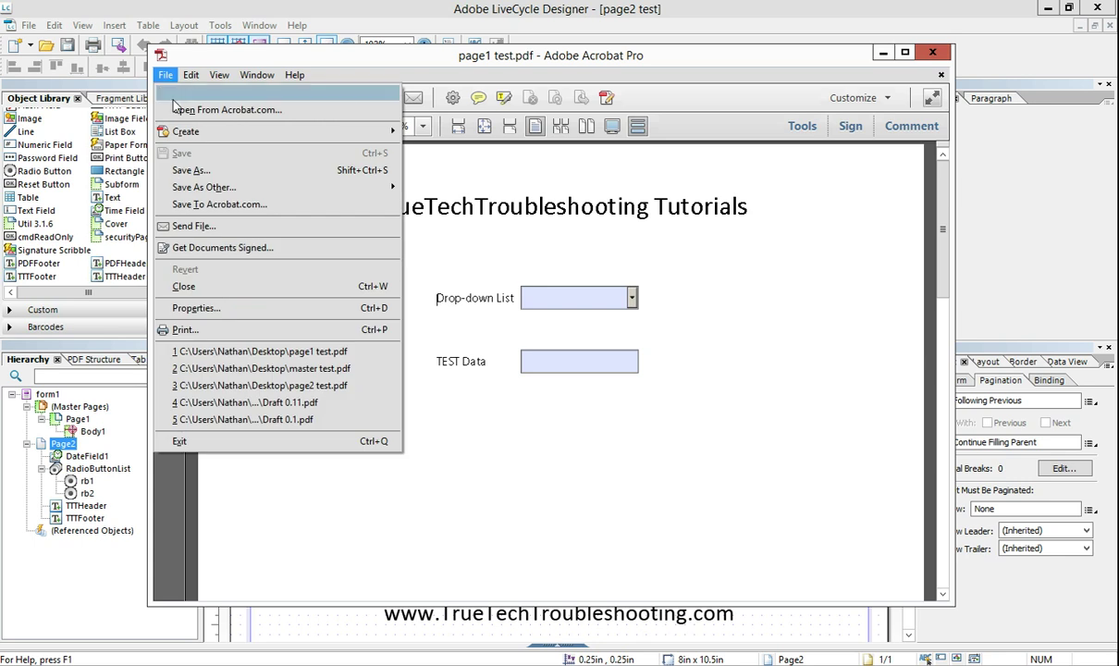
pyautogui.click(190, 88)
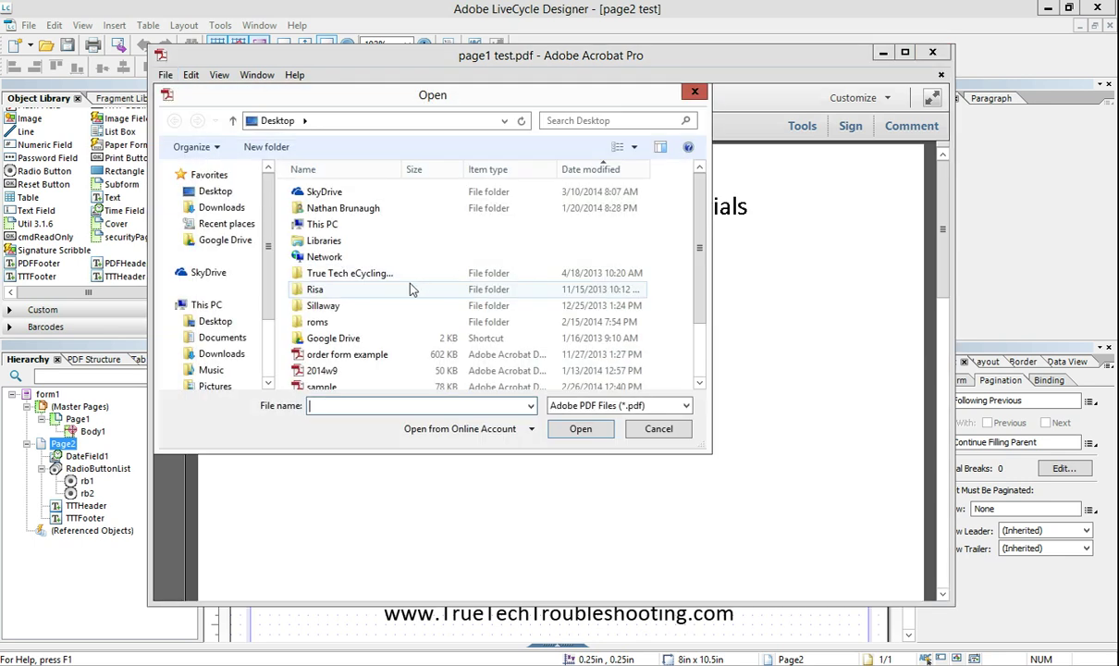
pyautogui.scroll(-2, 548, 375)
pyautogui.click(327, 380)
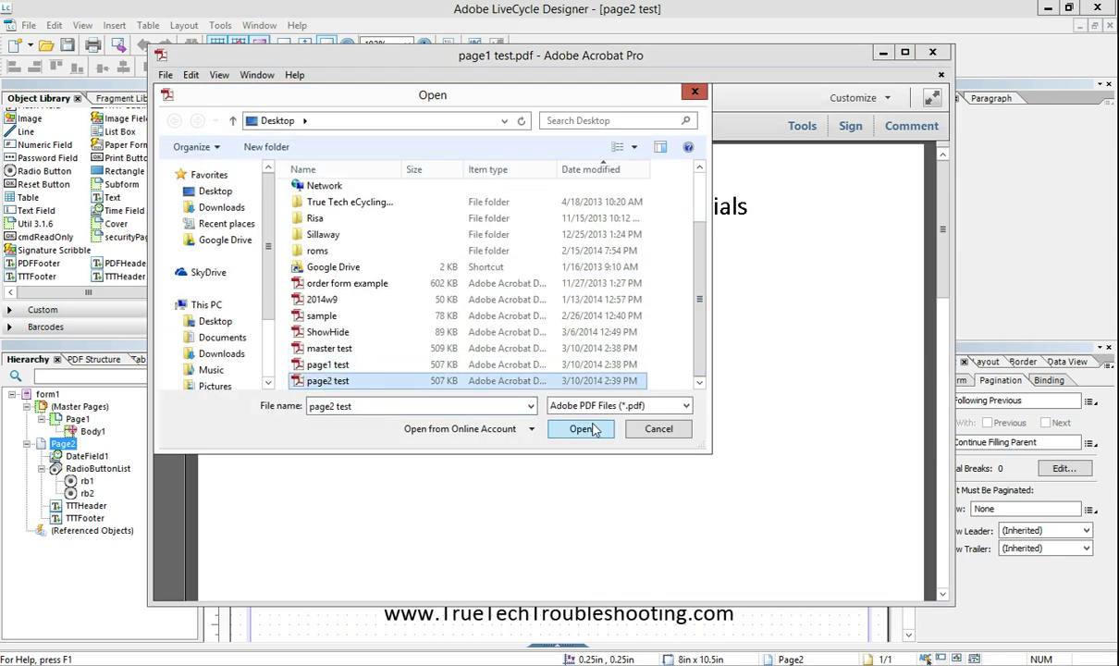
pyautogui.click(580, 428)
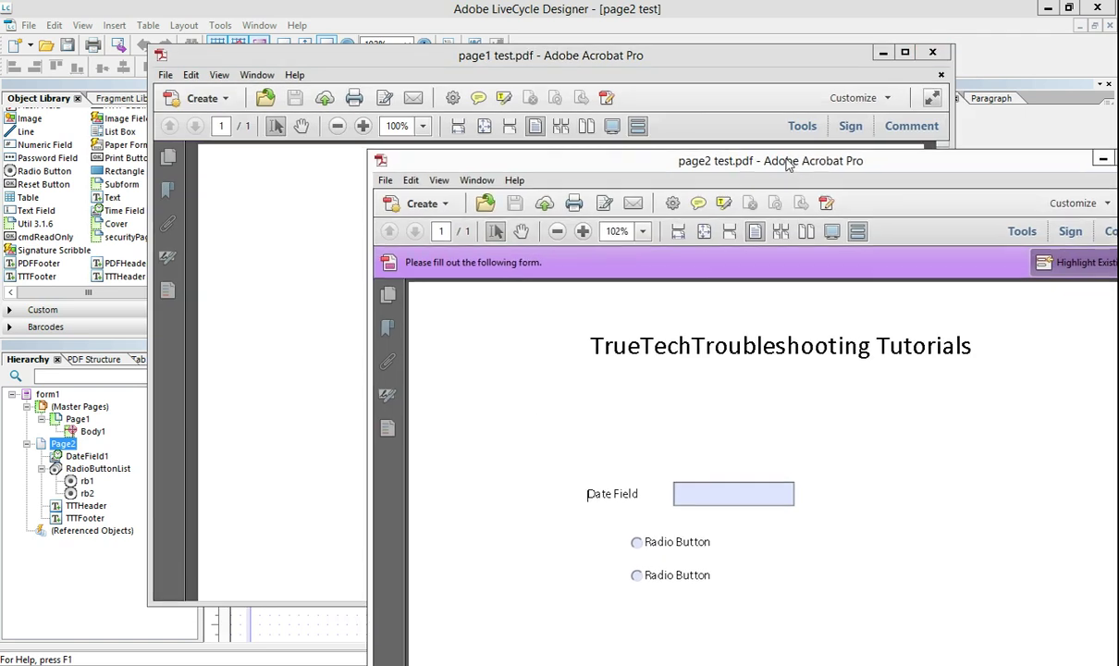
pyautogui.click(423, 257)
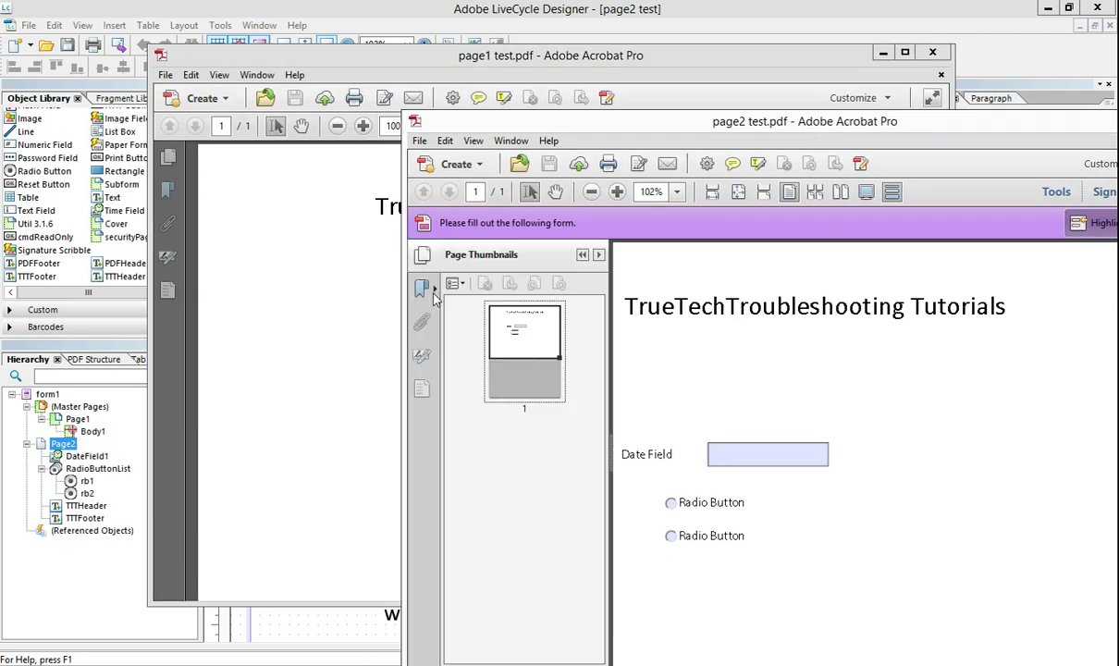
pyautogui.click(169, 157)
pyautogui.moveTo(574, 51); pyautogui.dragTo(421, 23)
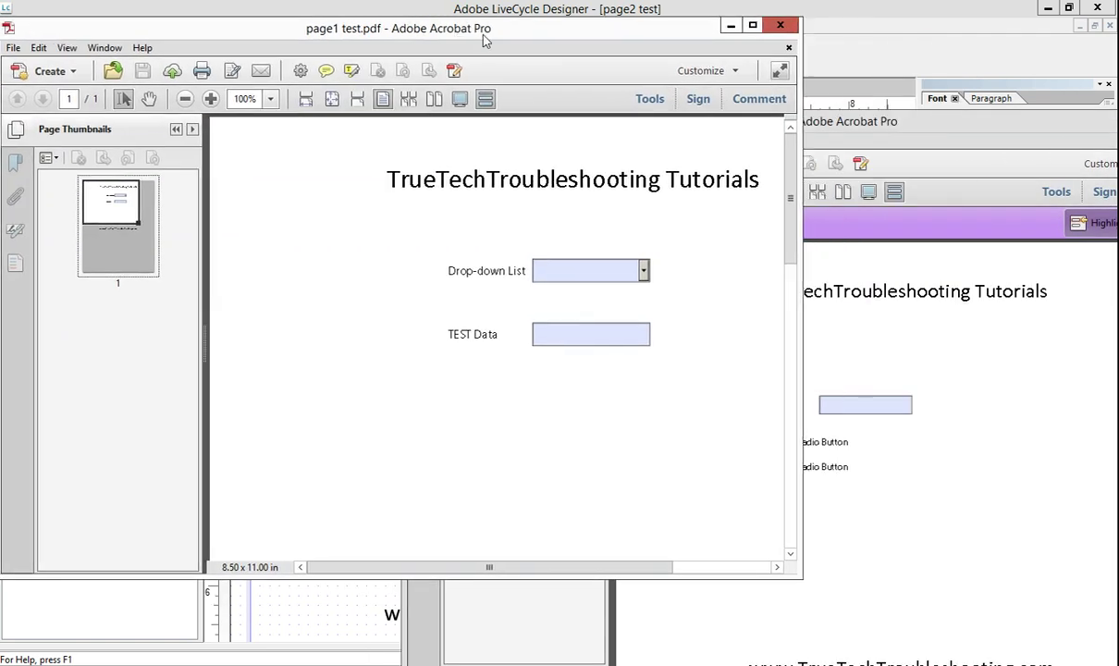
pyautogui.click(928, 431)
pyautogui.moveTo(512, 324); pyautogui.dragTo(522, 395)
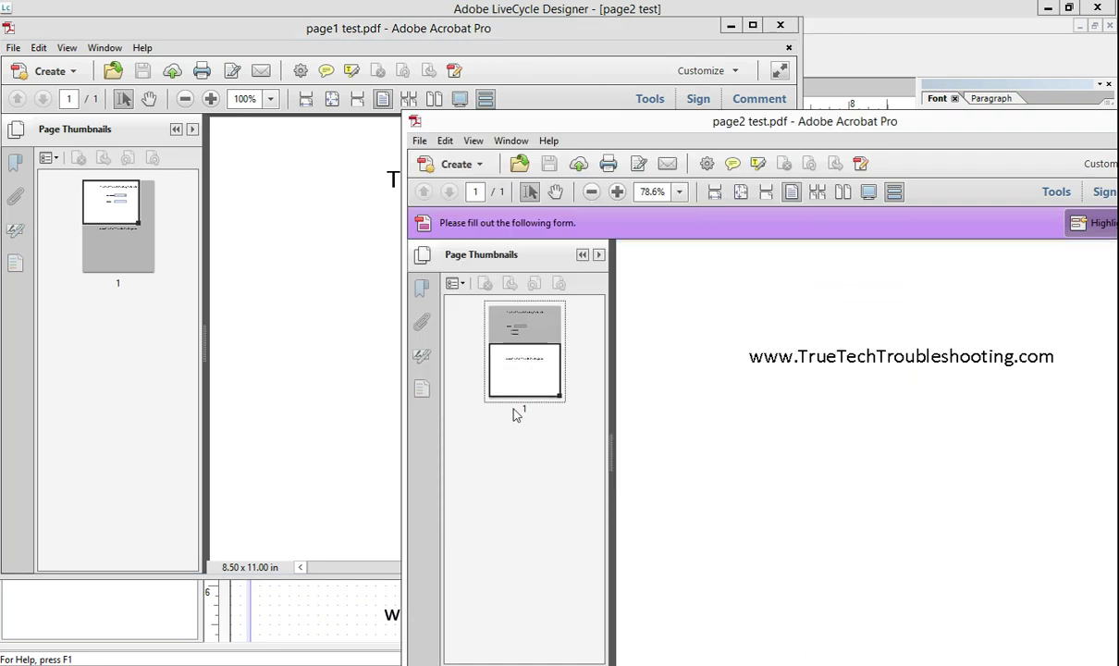
pyautogui.rightClick(510, 376)
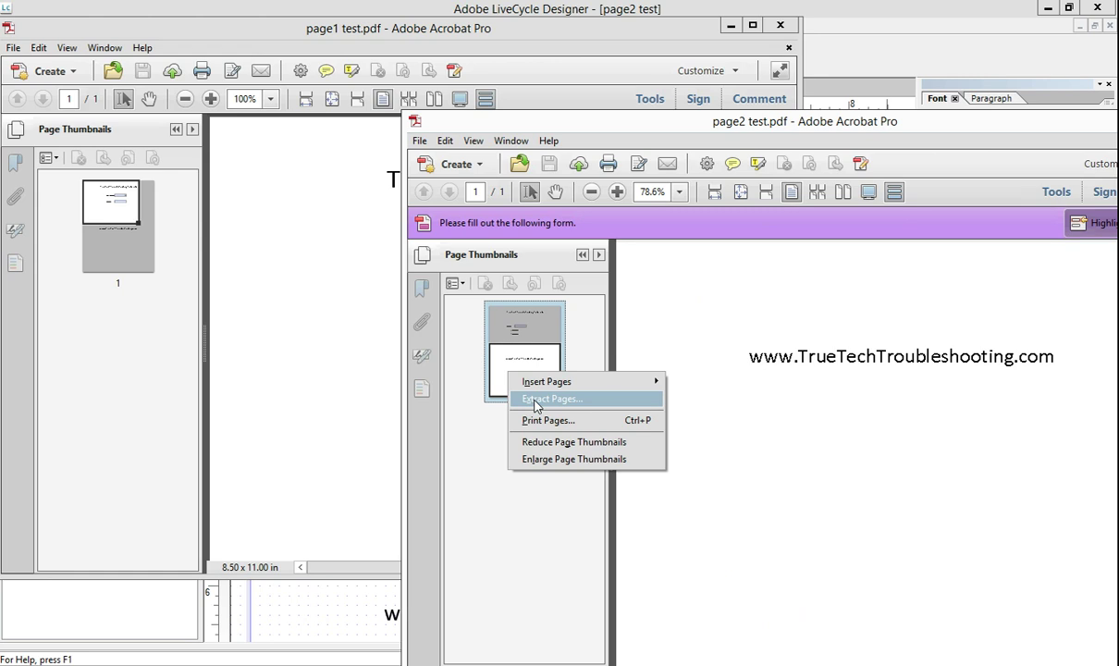
pyautogui.click(537, 401)
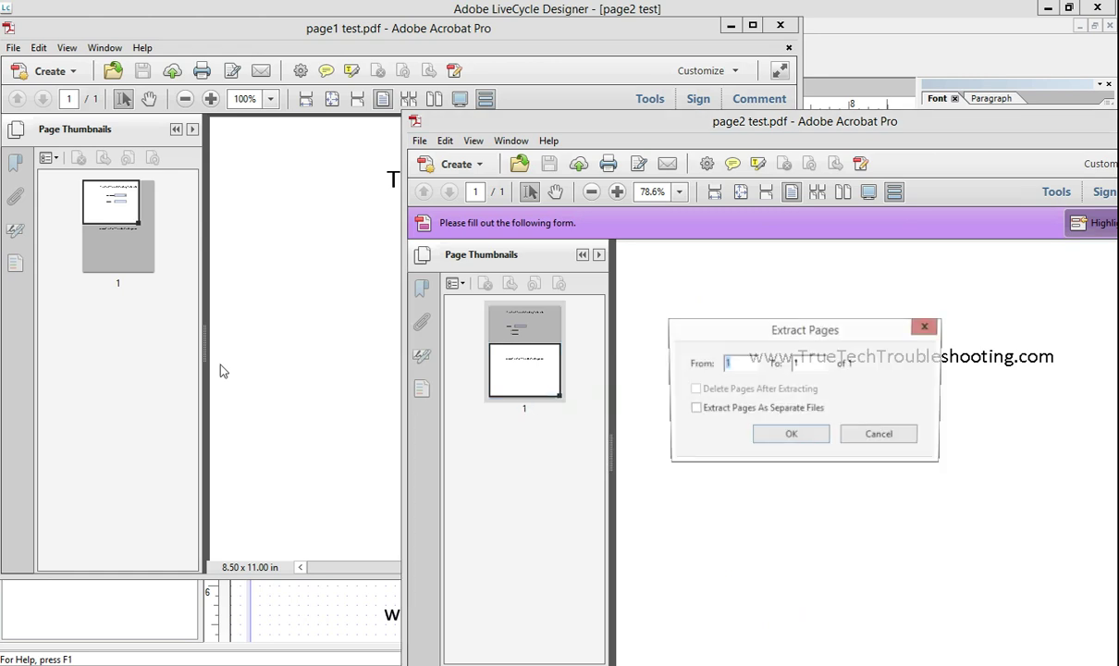
pyautogui.click(771, 432)
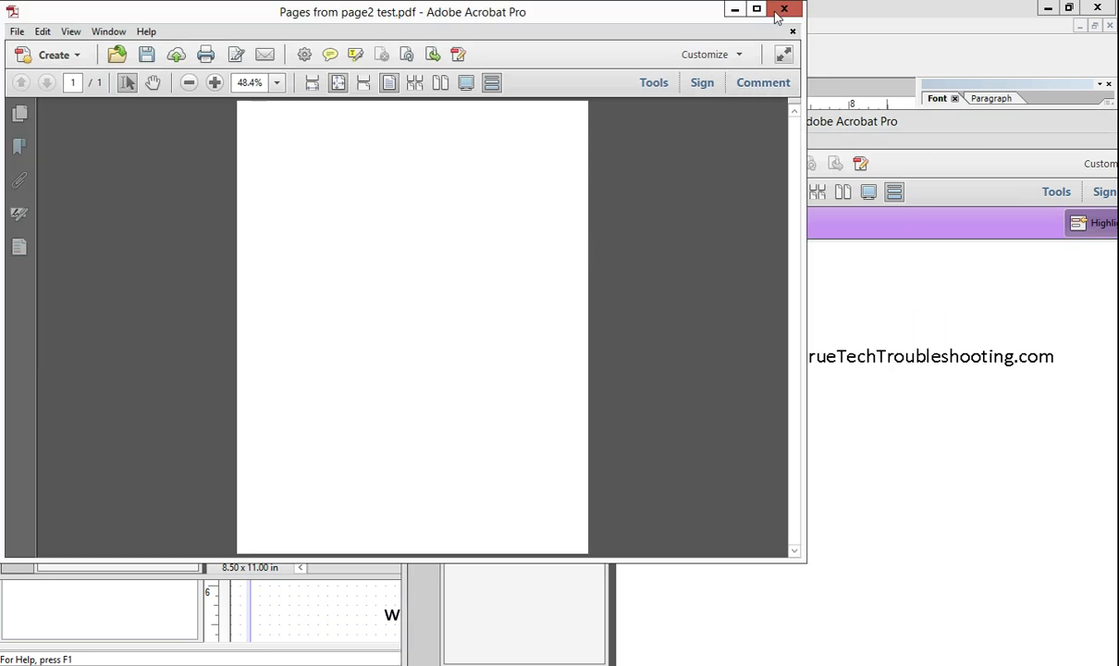
pyautogui.click(784, 9)
pyautogui.click(494, 324)
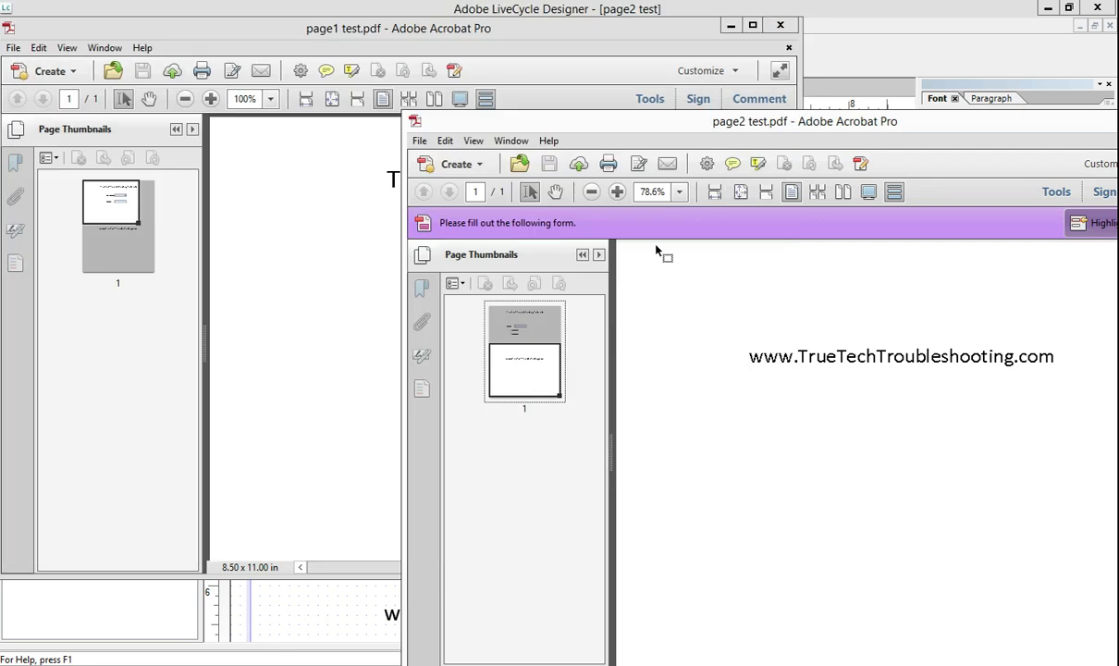
pyautogui.rightClick(515, 372)
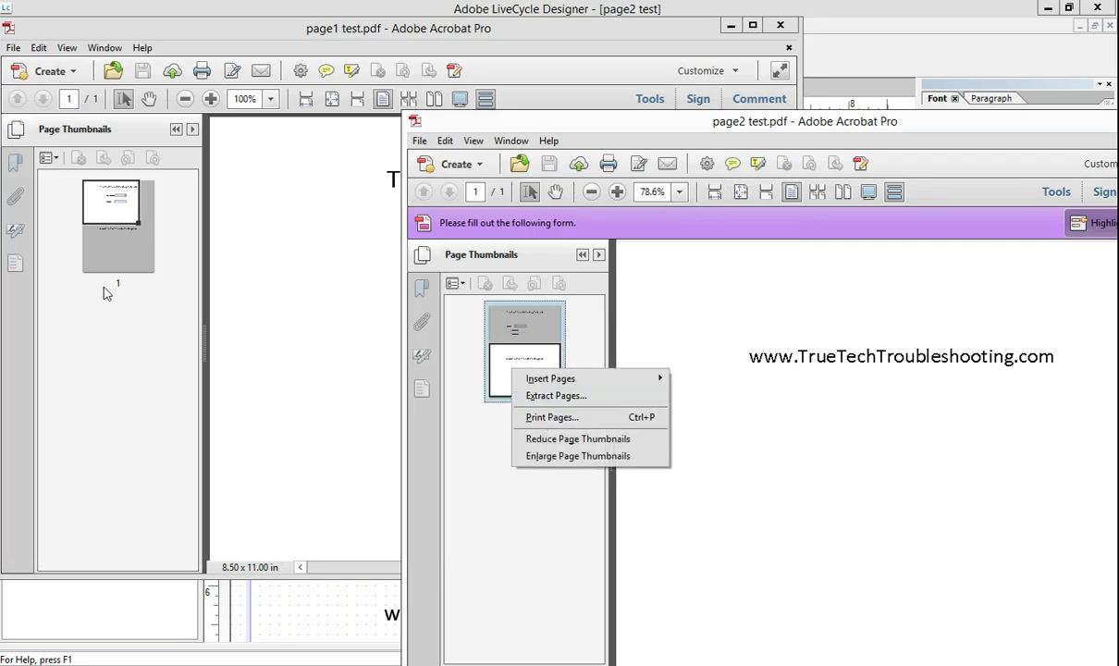
pyautogui.click(732, 25)
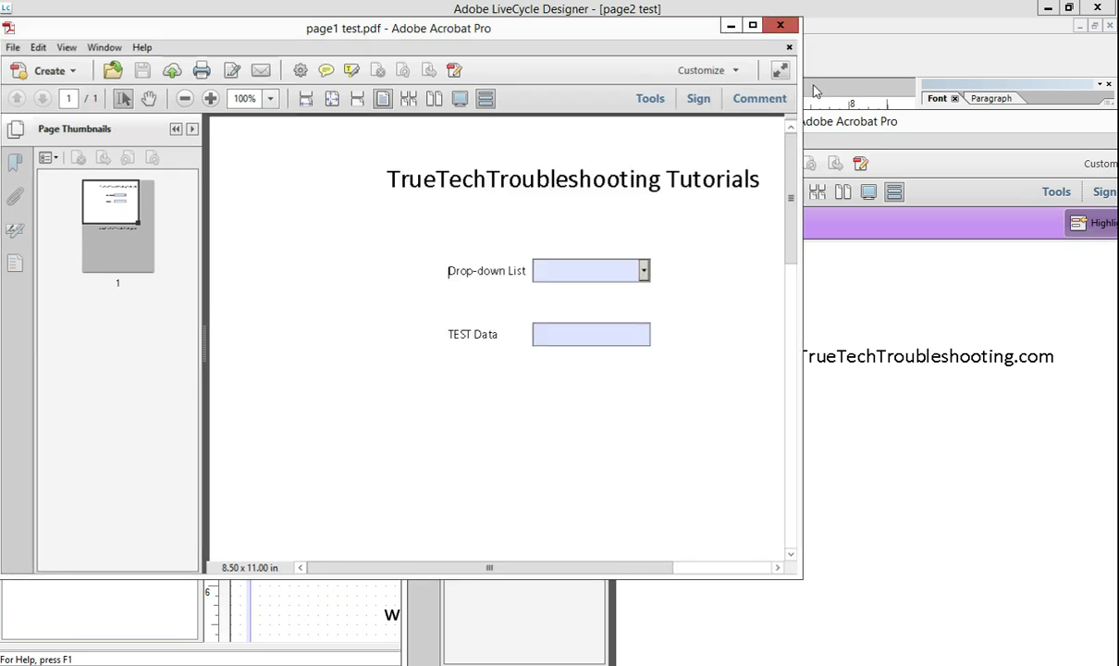
# - Minimize the page1 and page2 test Acrobat windows, review the XML Source, then return to Design View
pyautogui.click(732, 25)
pyautogui.moveTo(837, 135); pyautogui.dragTo(527, 53)
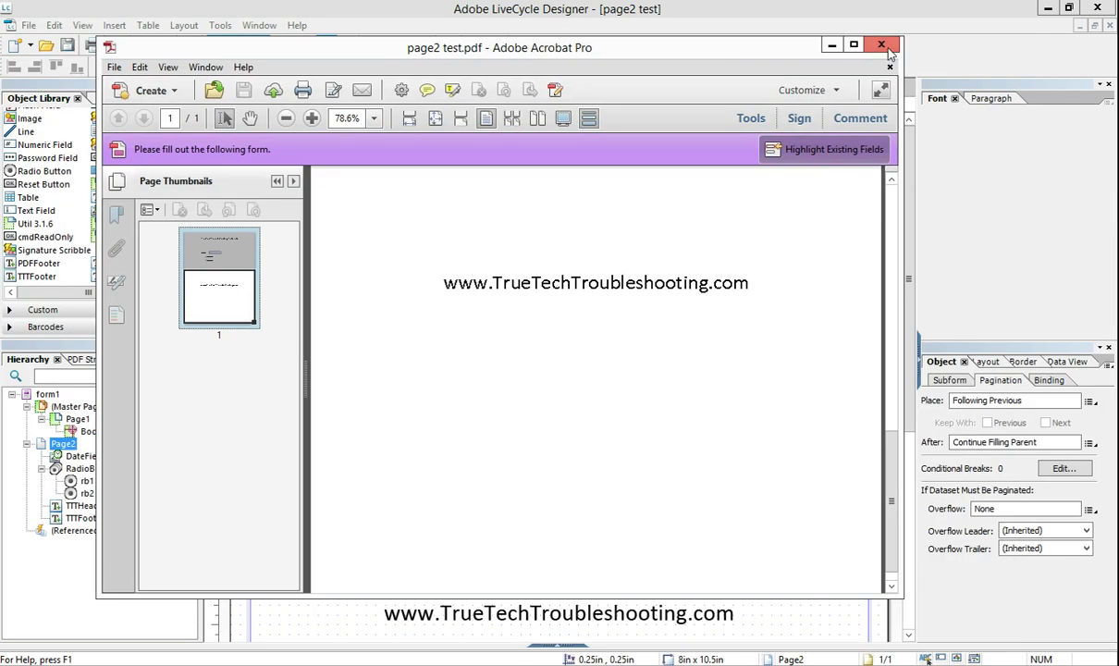
pyautogui.click(833, 42)
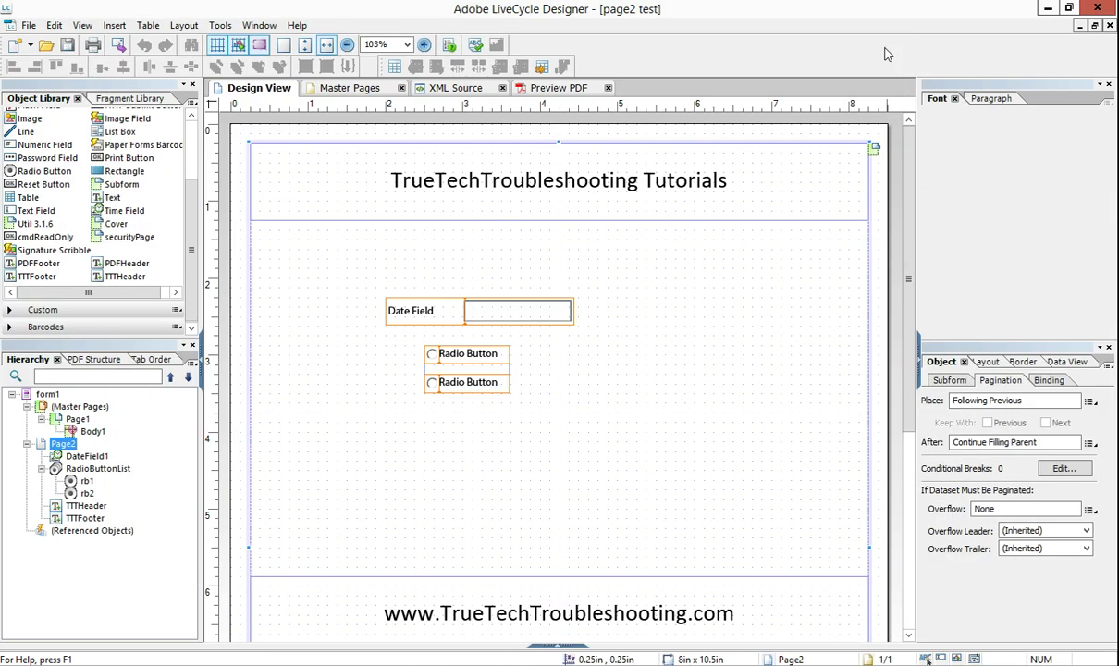
pyautogui.click(453, 88)
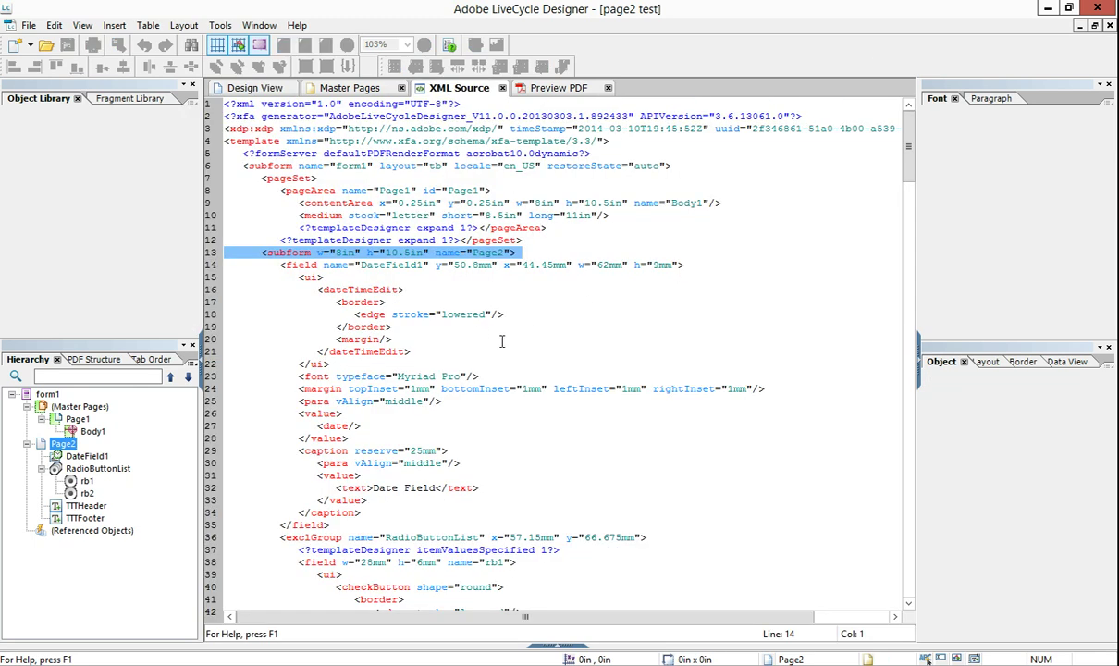
pyautogui.click(260, 92)
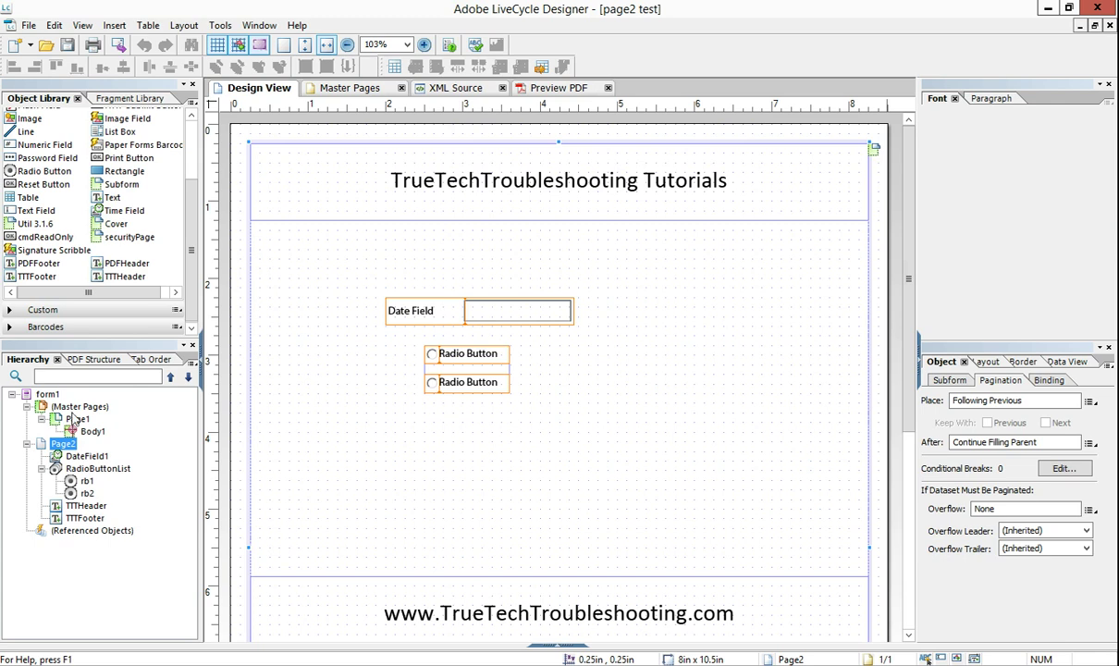
# - Collapse the (Master Pages) and Page2 nodes in the Hierarchy panel
pyautogui.click(26, 406)
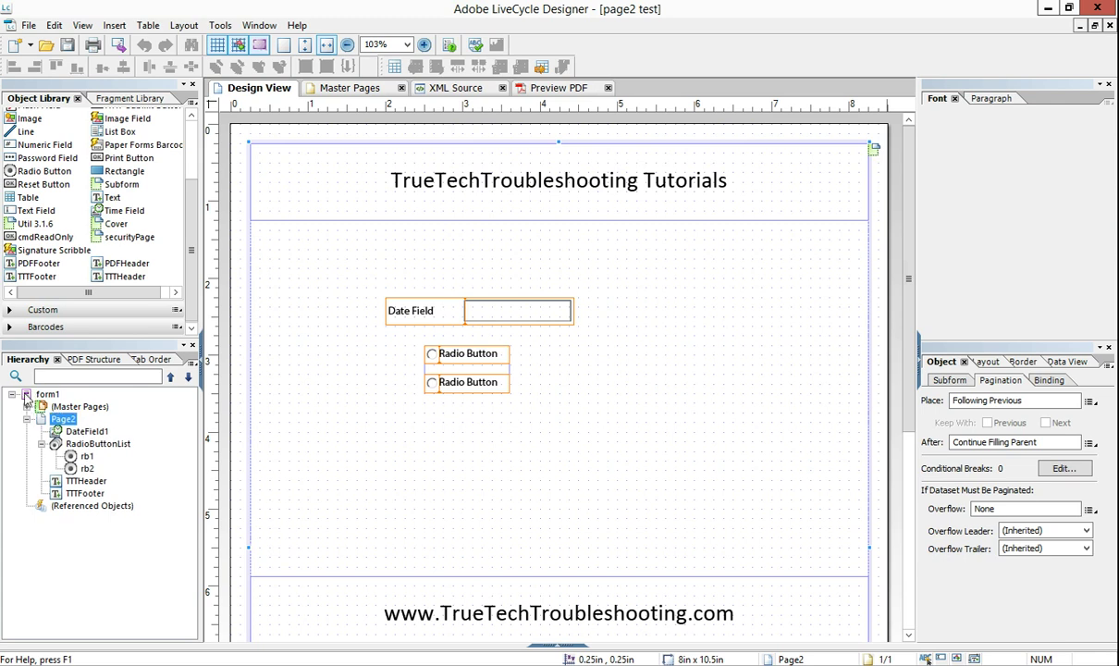
pyautogui.click(27, 420)
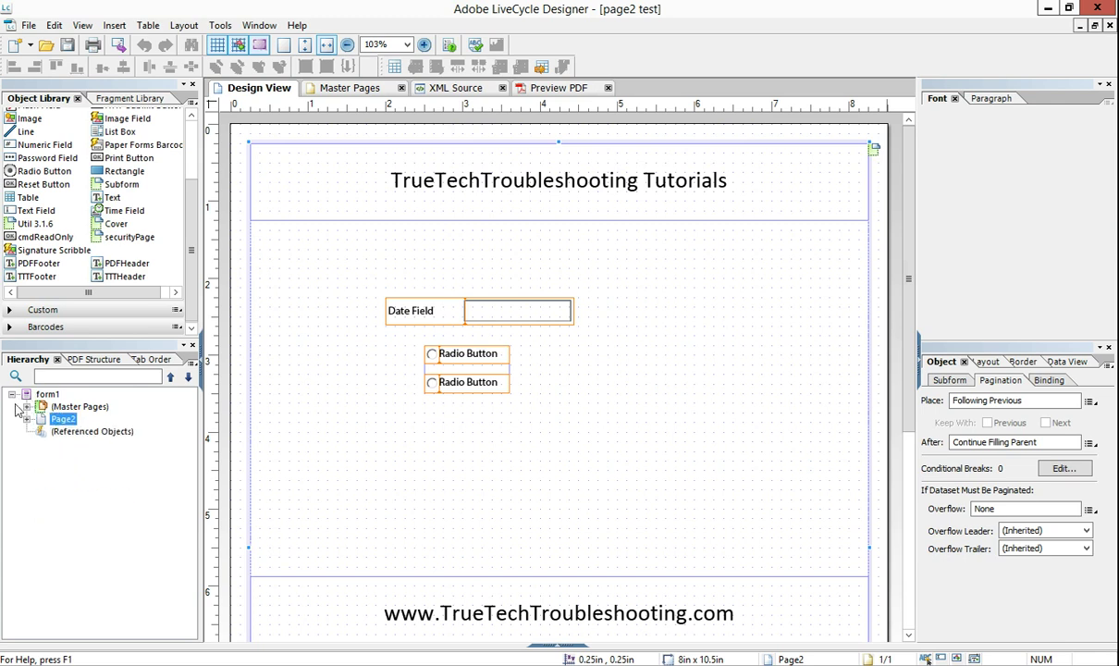